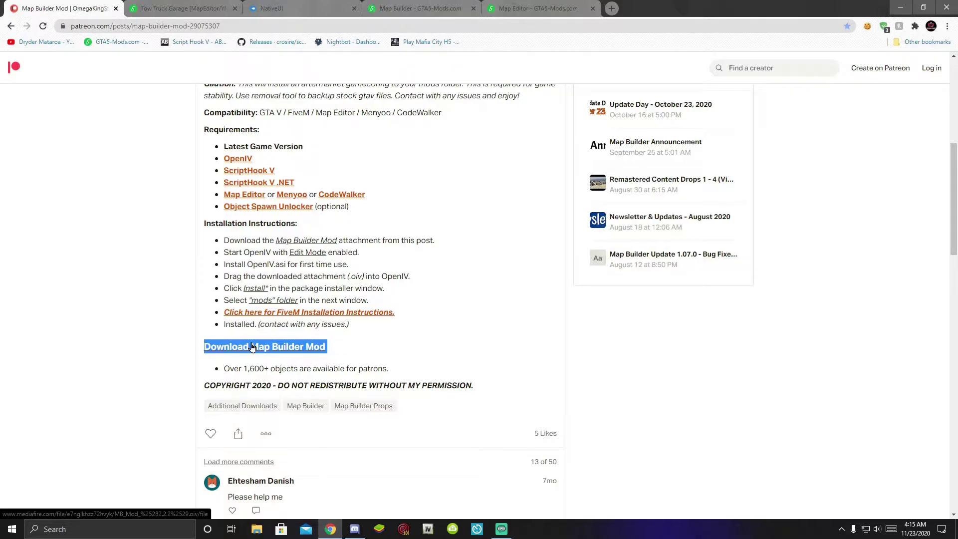
- Review the Map Builder Mod's download link and required tools on its Patreon page, and return to the desktop
left_click(145, 338)
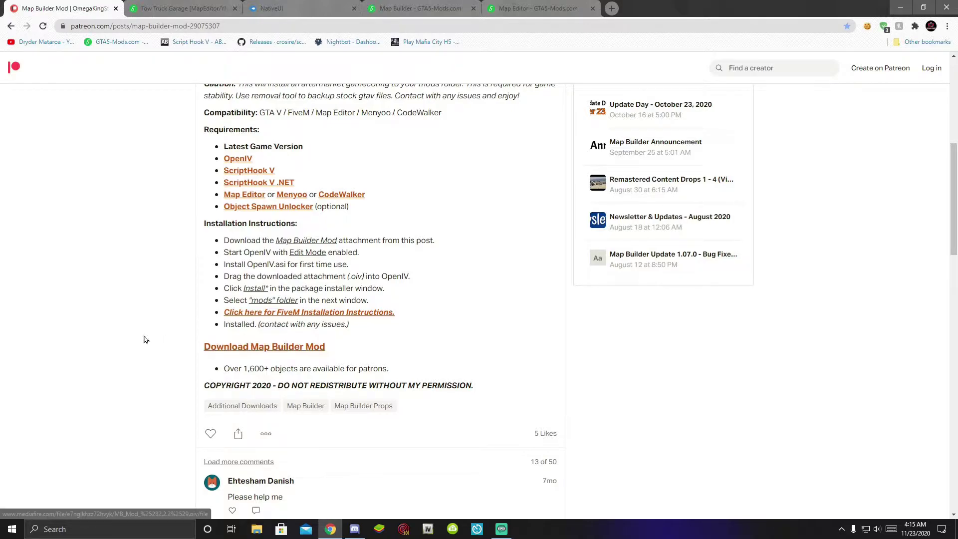
scroll(145, 337, "up", 2)
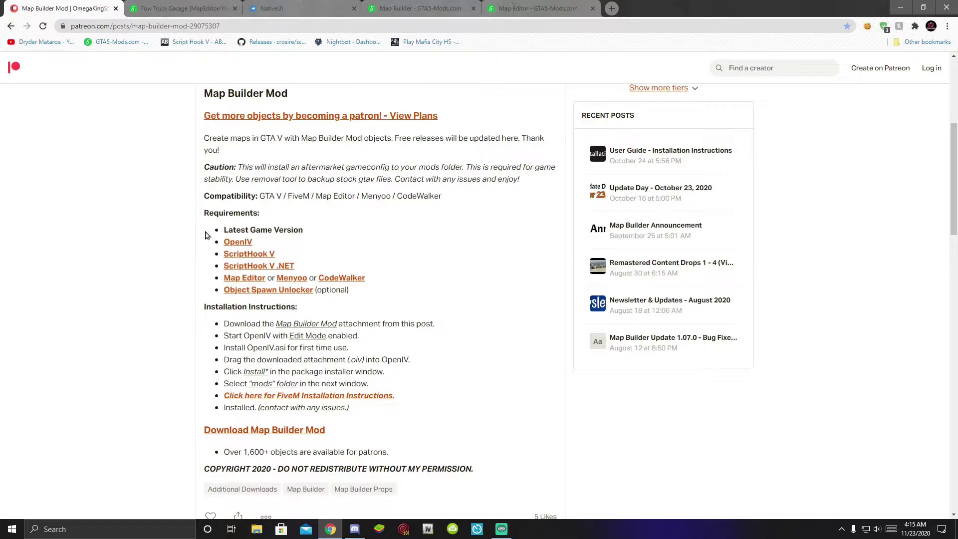
left_click_drag(218, 241, 361, 292)
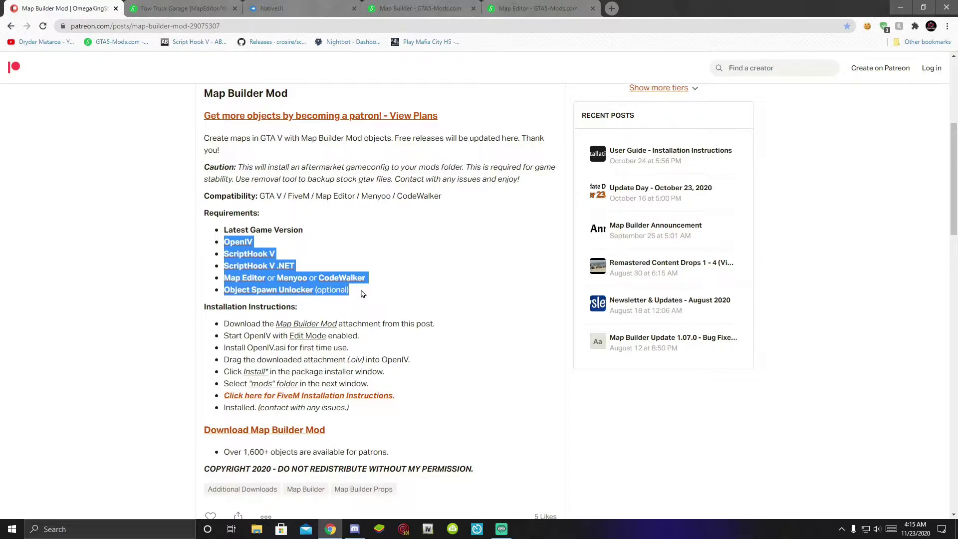
left_click(362, 293)
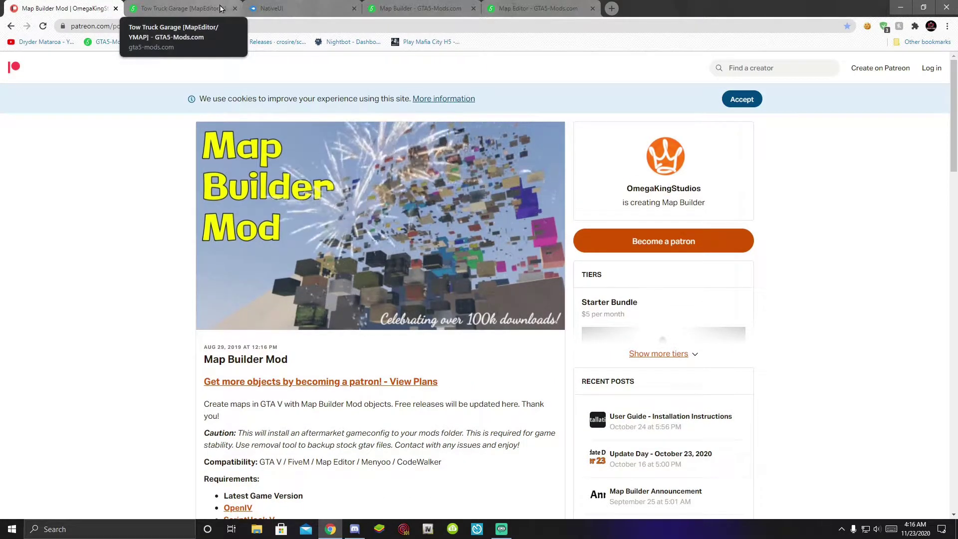
left_click(954, 10)
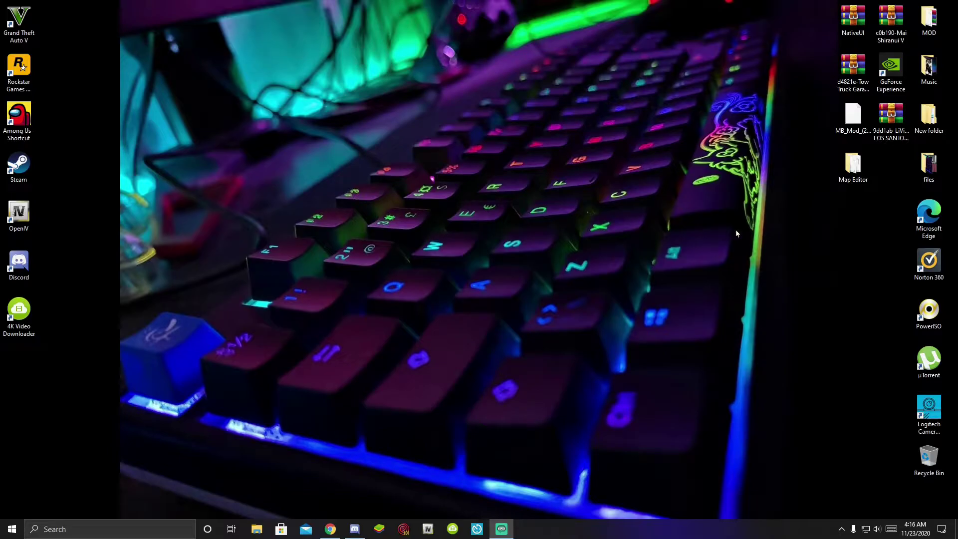
- Open the file location of the Grand Theft Auto V desktop shortcut and look through the game folder's contents
right_click(15, 15)
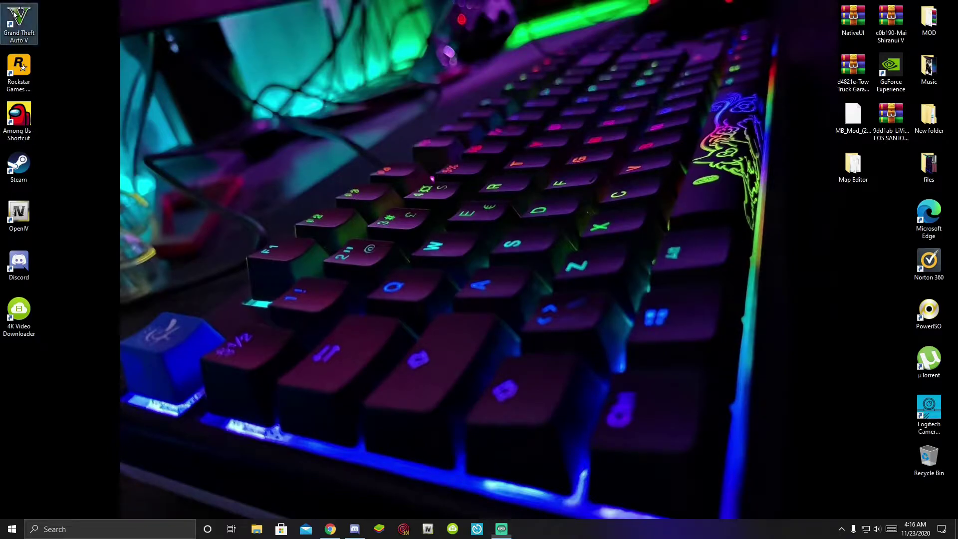
left_click(46, 29)
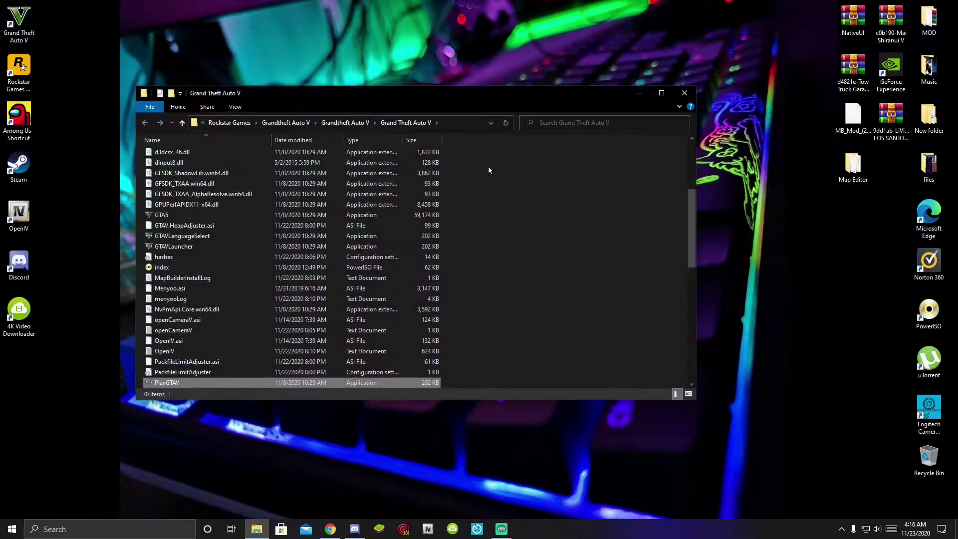
scroll(579, 335, "up", 5)
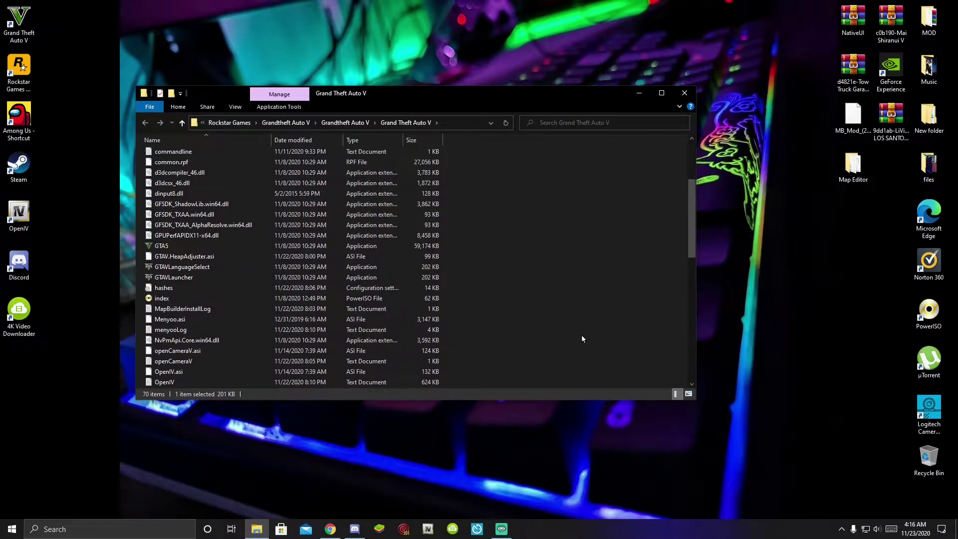
scroll(587, 337, "down", 12)
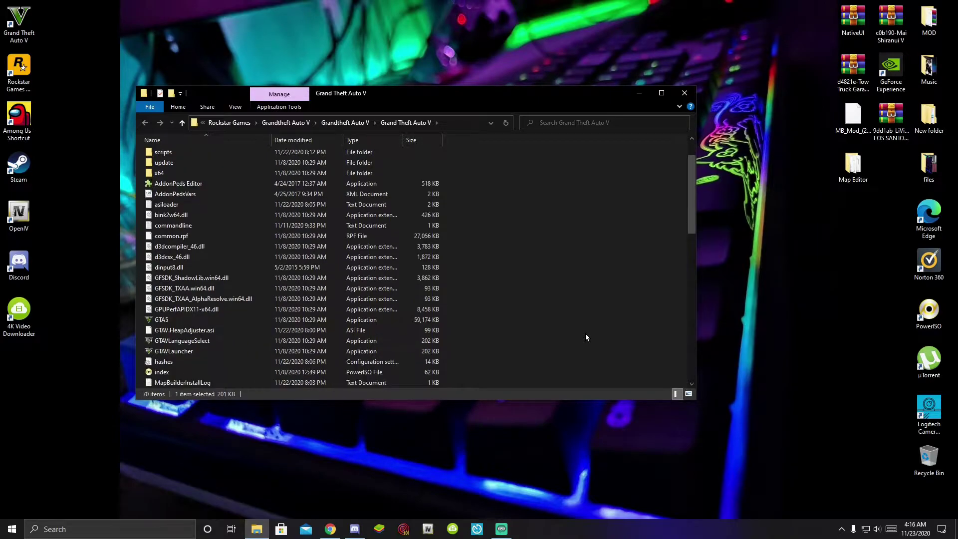
scroll(587, 338, "down", 6)
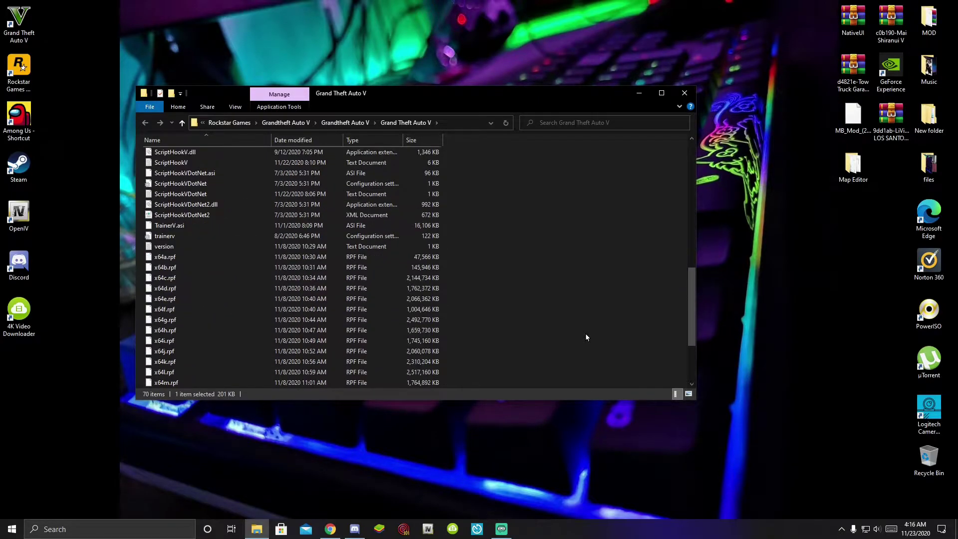
scroll(586, 337, "up", 3)
scroll(586, 337, "up", 12)
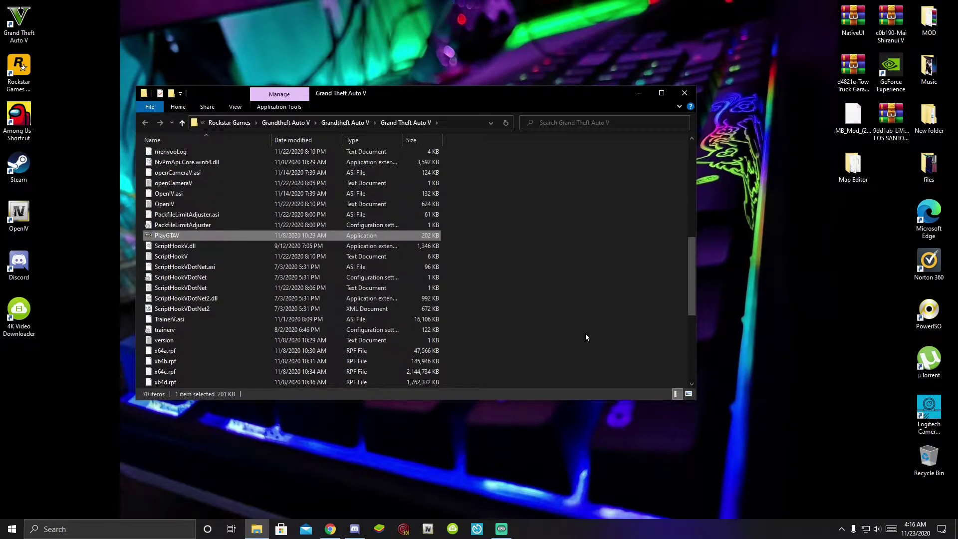
scroll(587, 337, "up", 3)
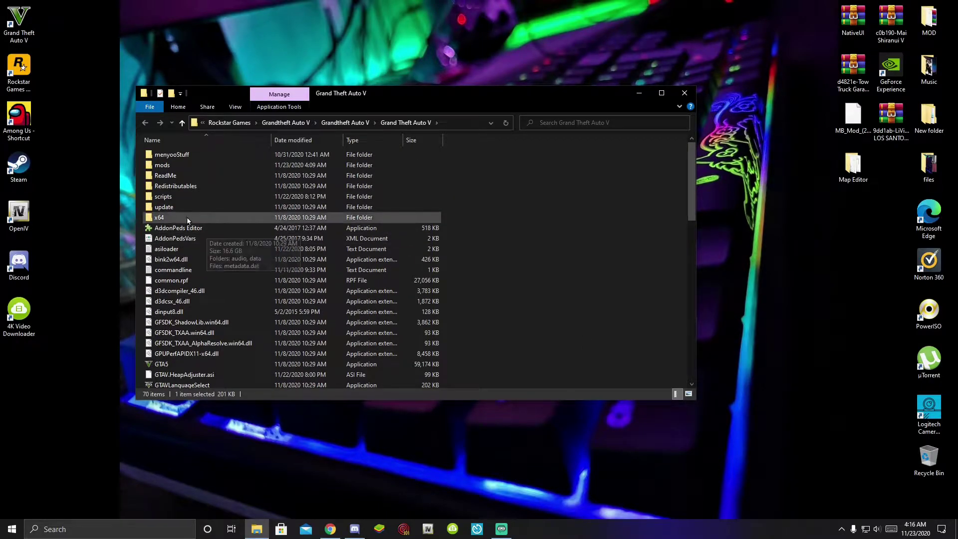
left_click(179, 197)
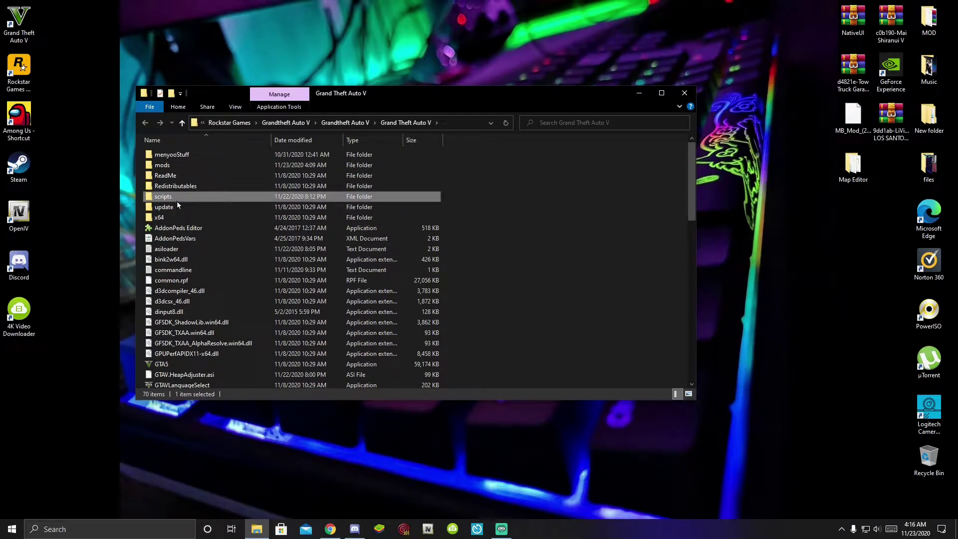
right_click(542, 258)
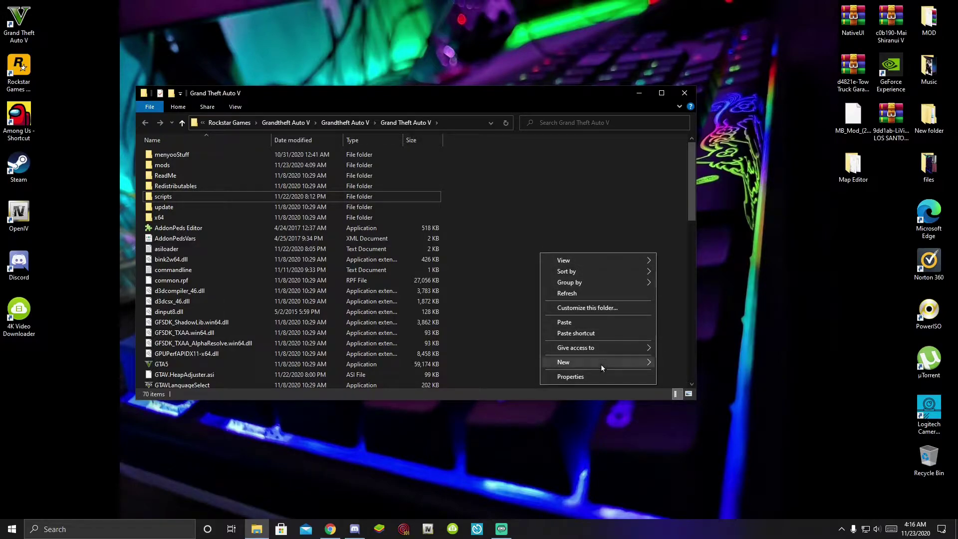
mouse_move(602, 365)
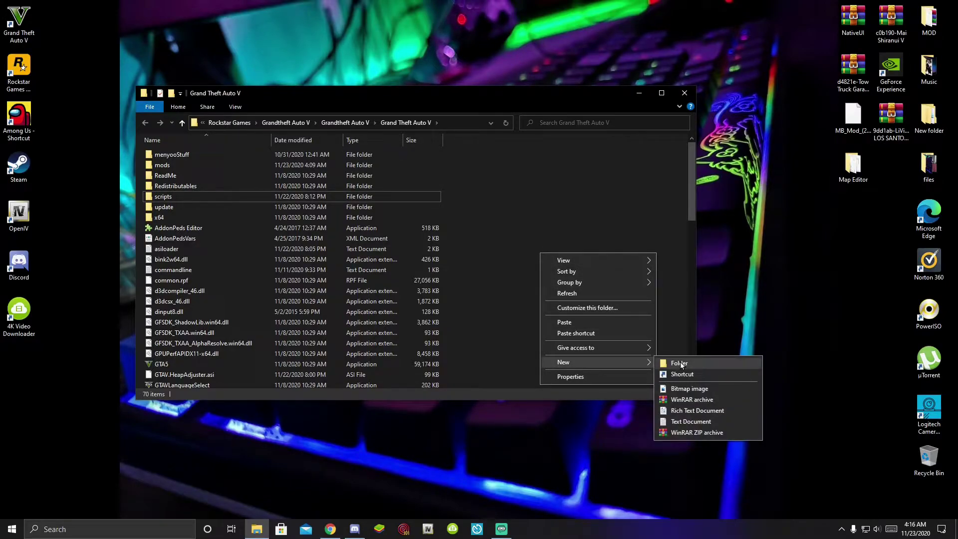
left_click(320, 261)
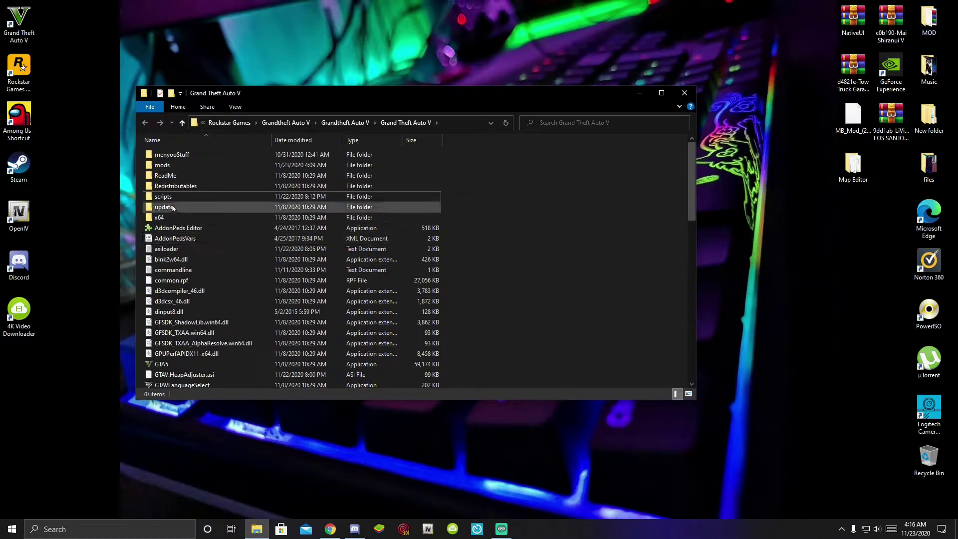
- Open the game's scripts folder and the desktop's Map Editor folder, and place the two windows side by side
double_click(165, 197)
left_click_drag(451, 104, 401, 116)
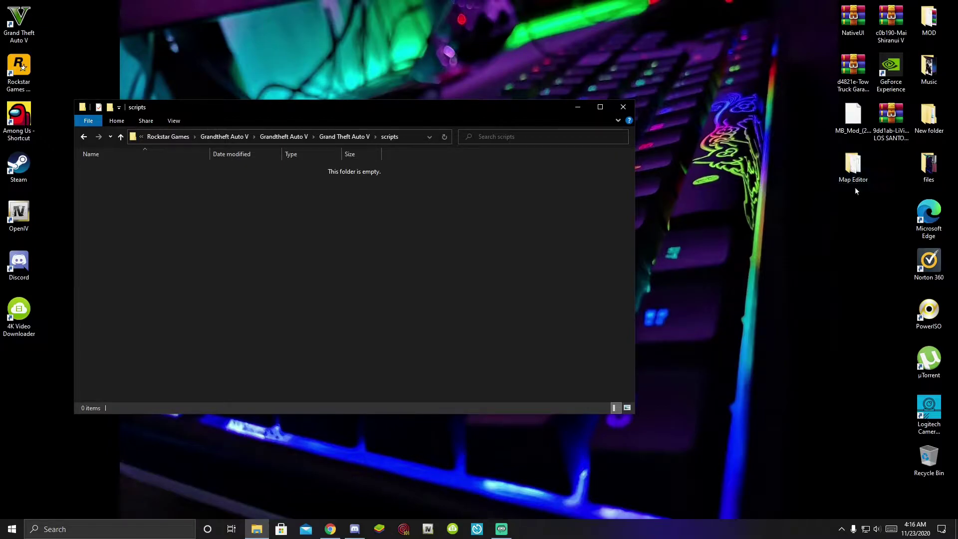
double_click(856, 172)
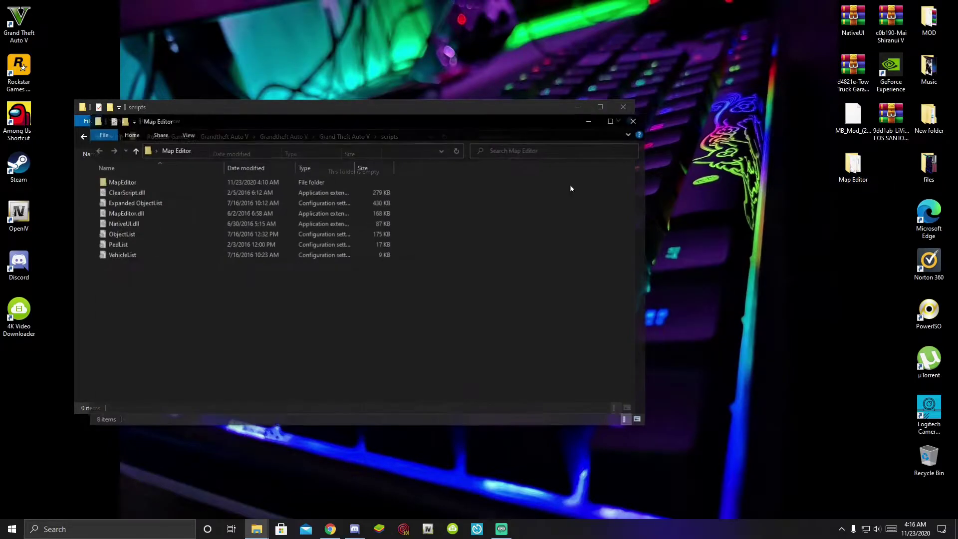
left_click_drag(279, 122, 810, 117)
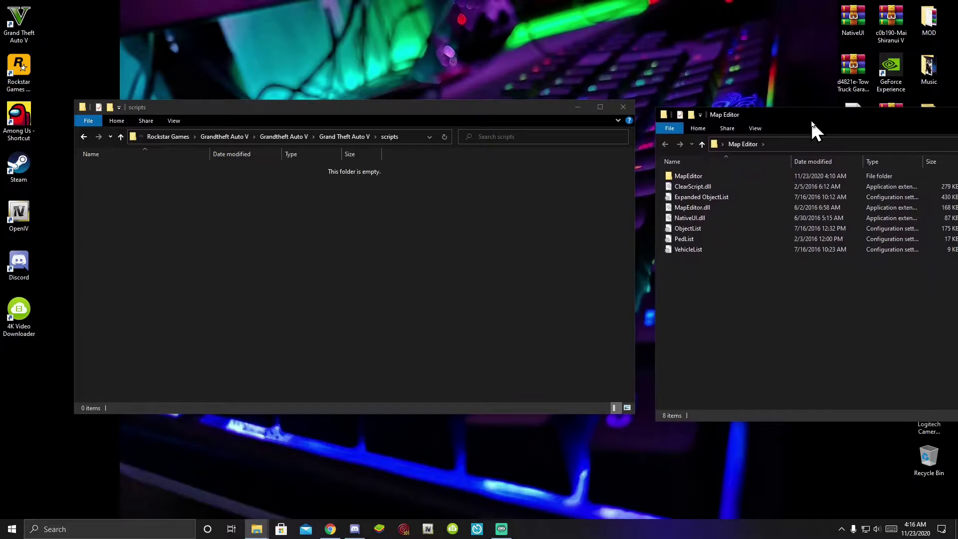
- Copy all the contents of the Map Editor folder into the scripts folder and close the Map Editor window
left_click_drag(730, 316, 699, 172)
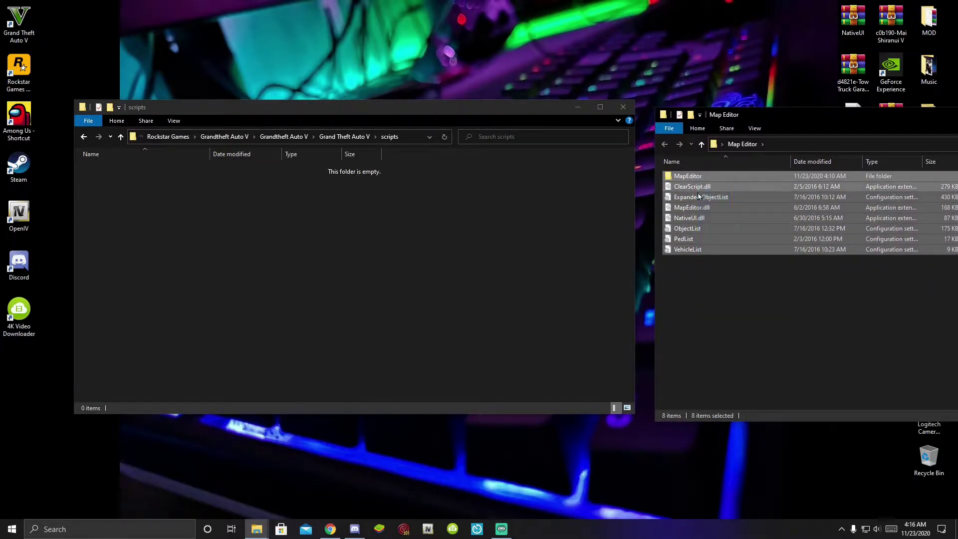
right_click(699, 200)
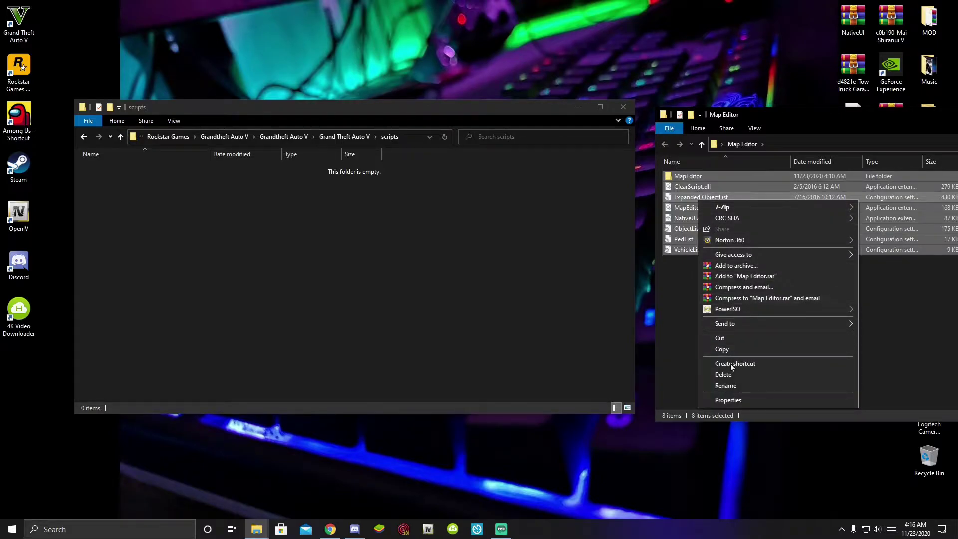
left_click(723, 350)
right_click(352, 217)
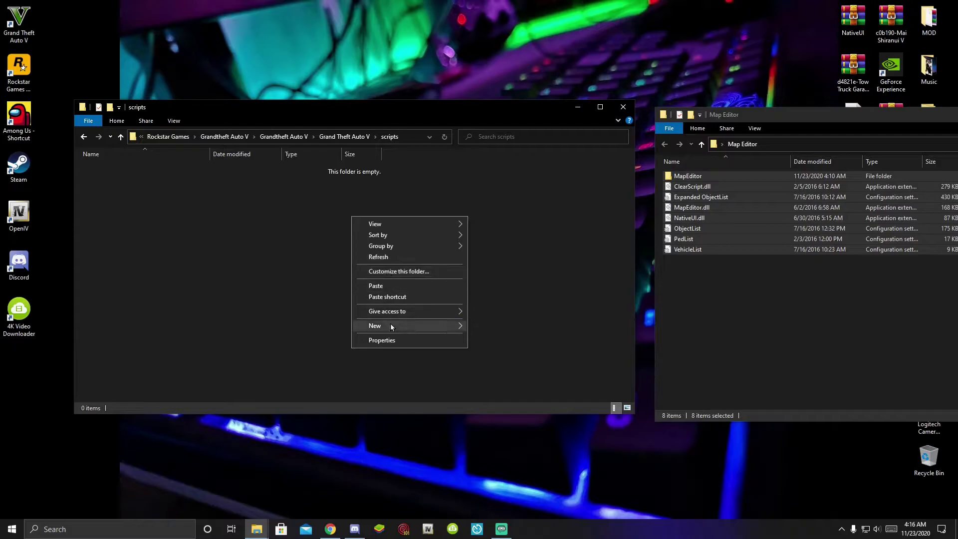
left_click(388, 286)
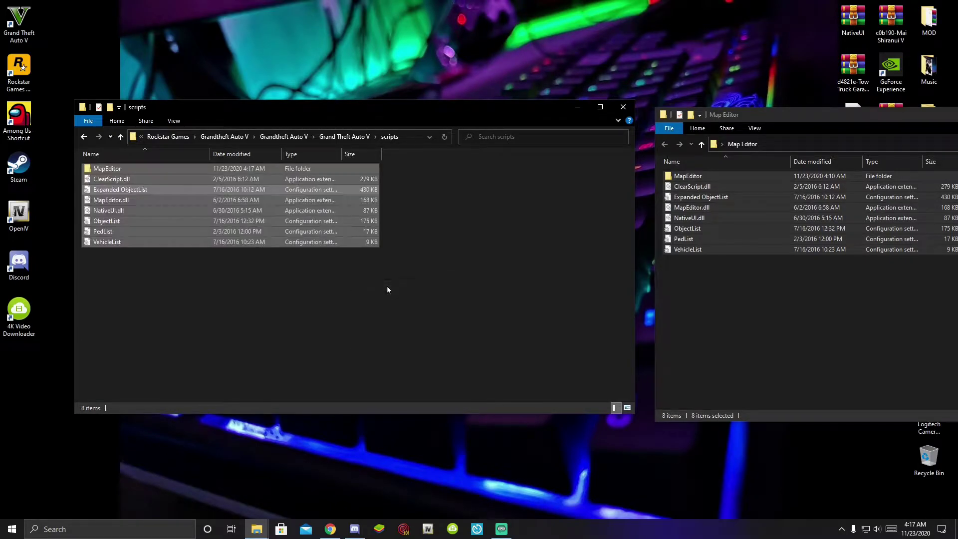
left_click(486, 291)
left_click_drag(752, 118, 335, 135)
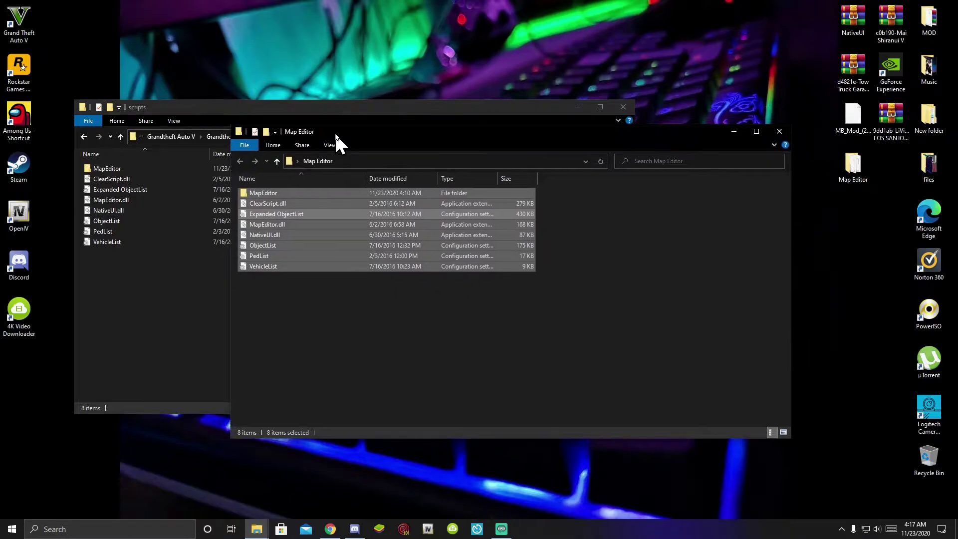
left_click(778, 134)
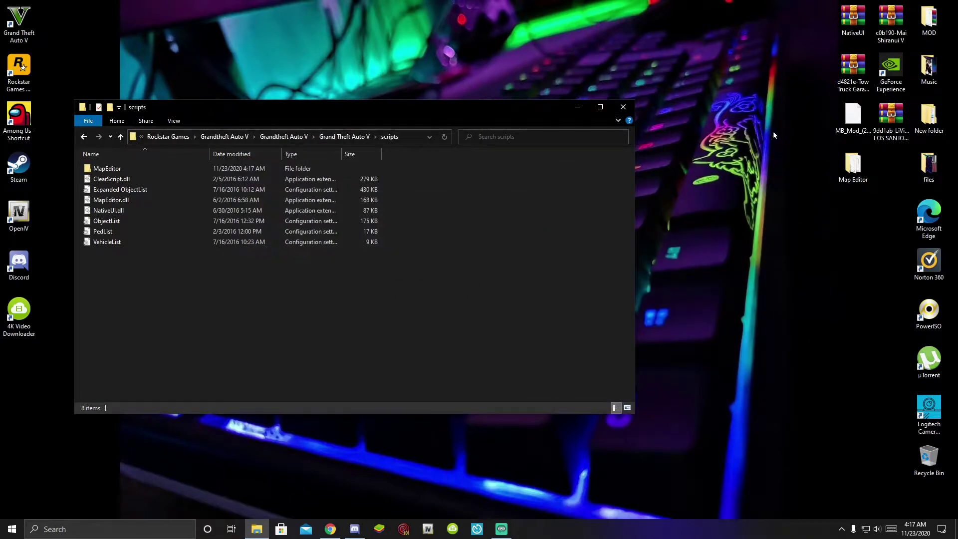
- Extract NativeUI.dll from the desktop's NativeUI archive into the scripts folder, replacing the existing file, and close the archive
double_click(855, 22)
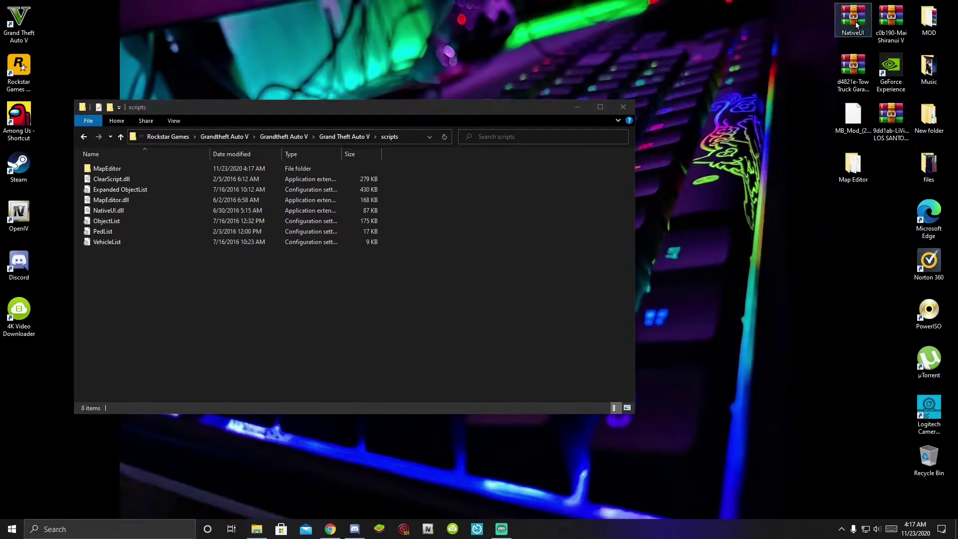
left_click_drag(425, 148, 850, 114)
left_click(739, 244)
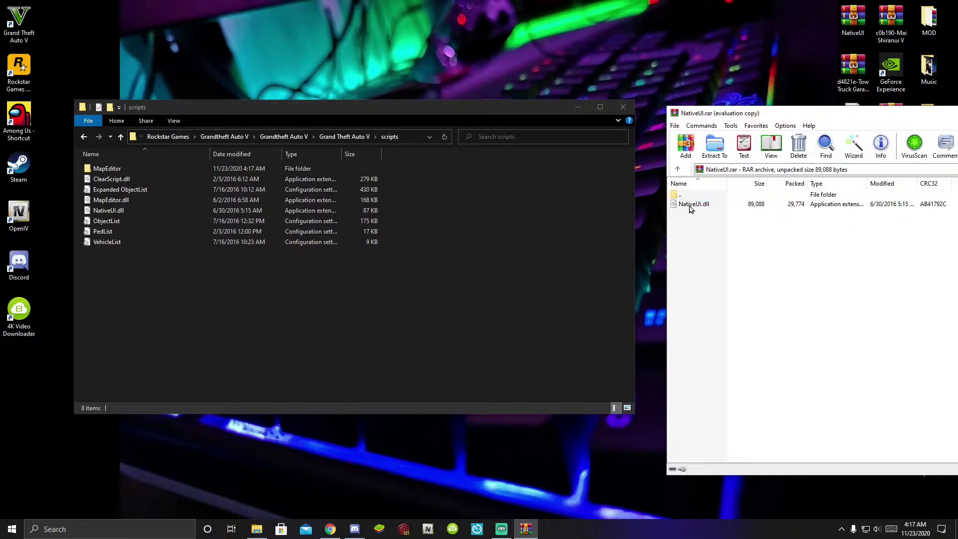
left_click(697, 208)
left_click_drag(699, 208, 265, 301)
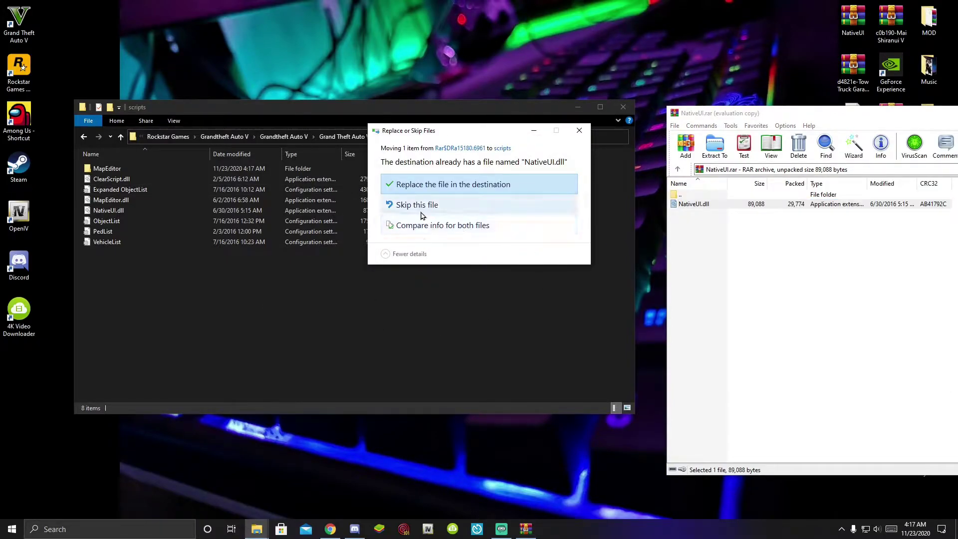
left_click(425, 185)
left_click_drag(797, 113, 271, 126)
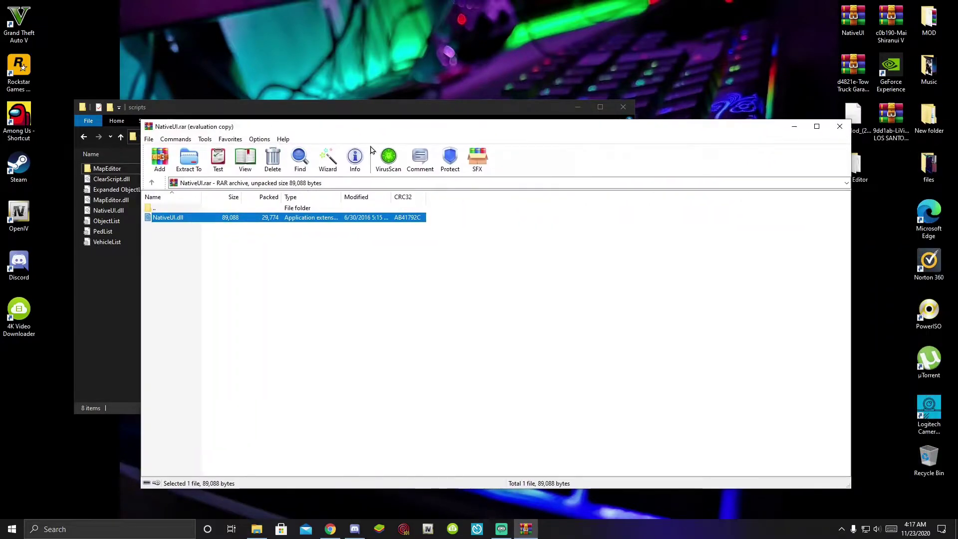
left_click(840, 127)
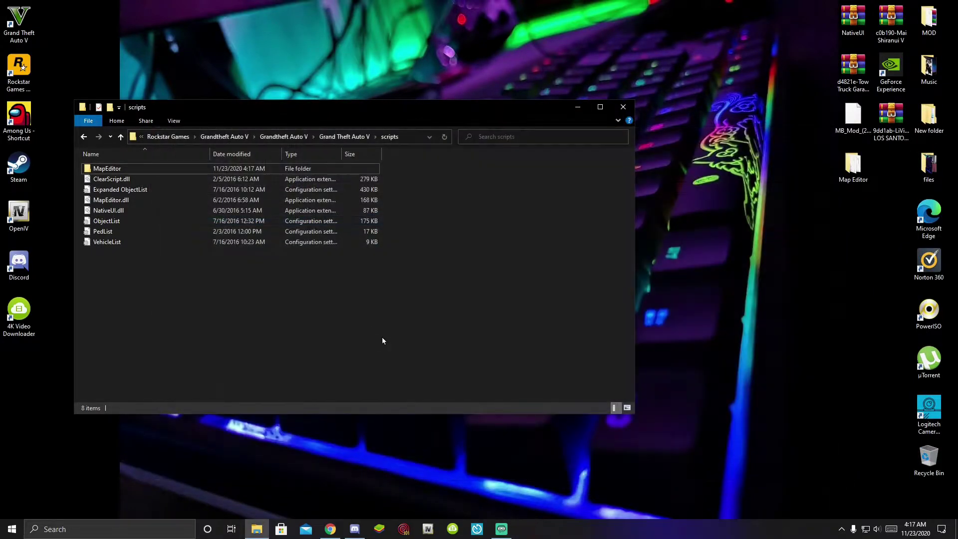
- Go back to the main Grand Theft Auto V folder, minimise its window and launch OpenIV
left_click(343, 138)
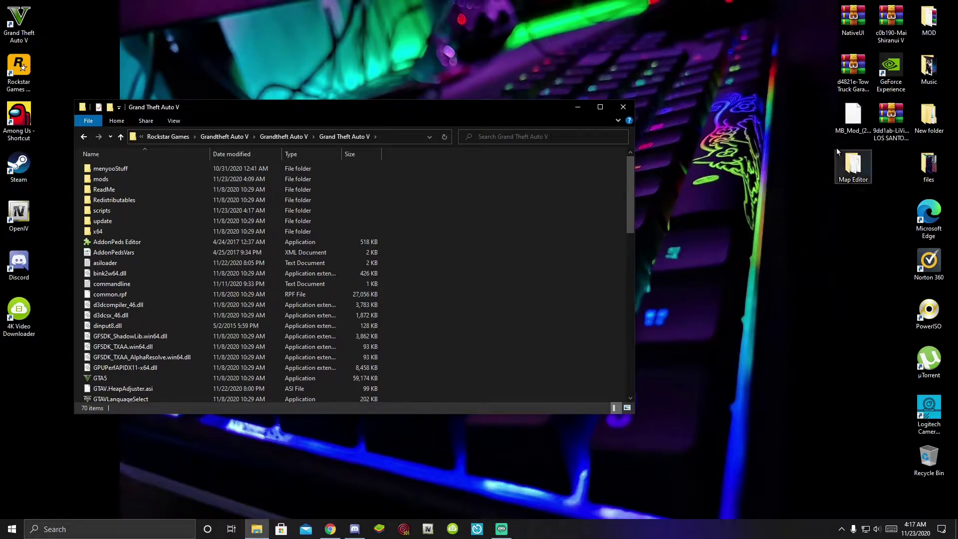
left_click(833, 131)
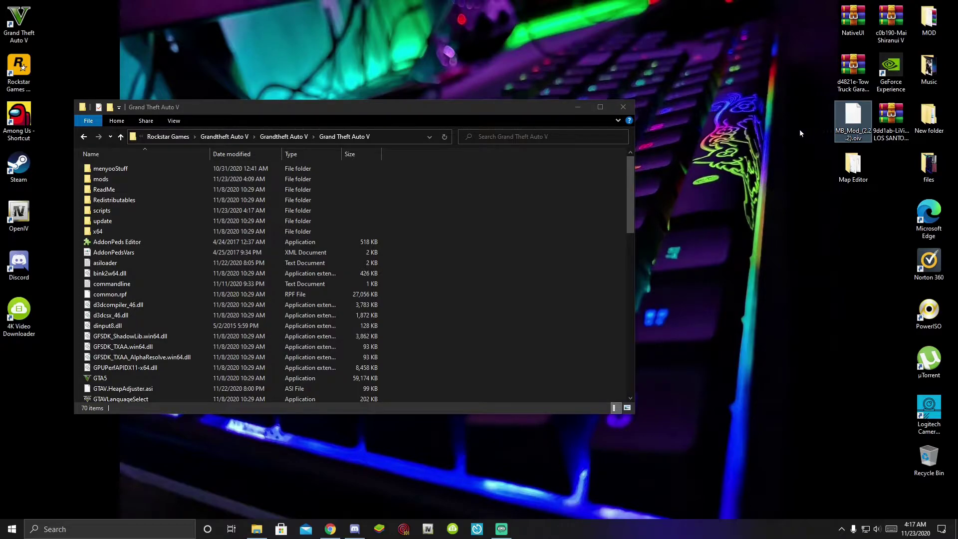
left_click(771, 166)
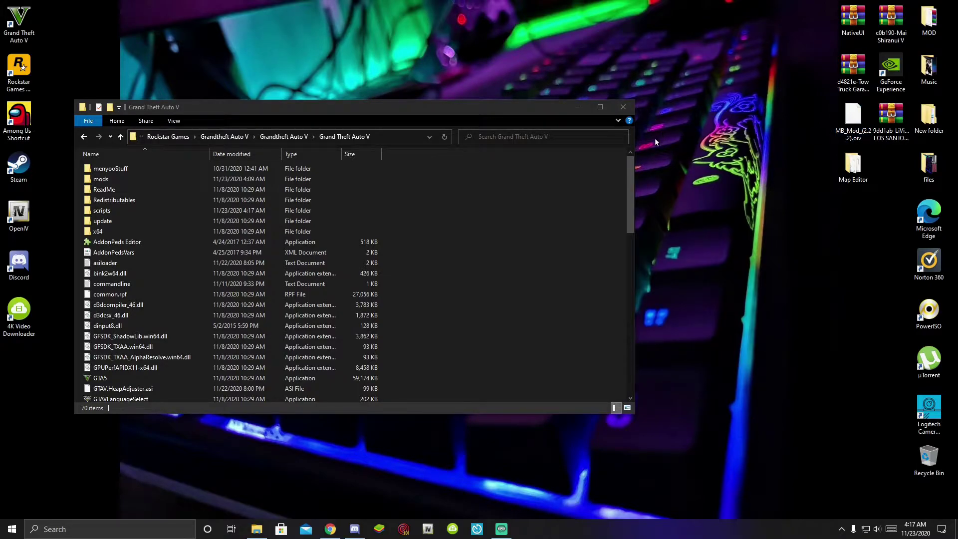
left_click(577, 108)
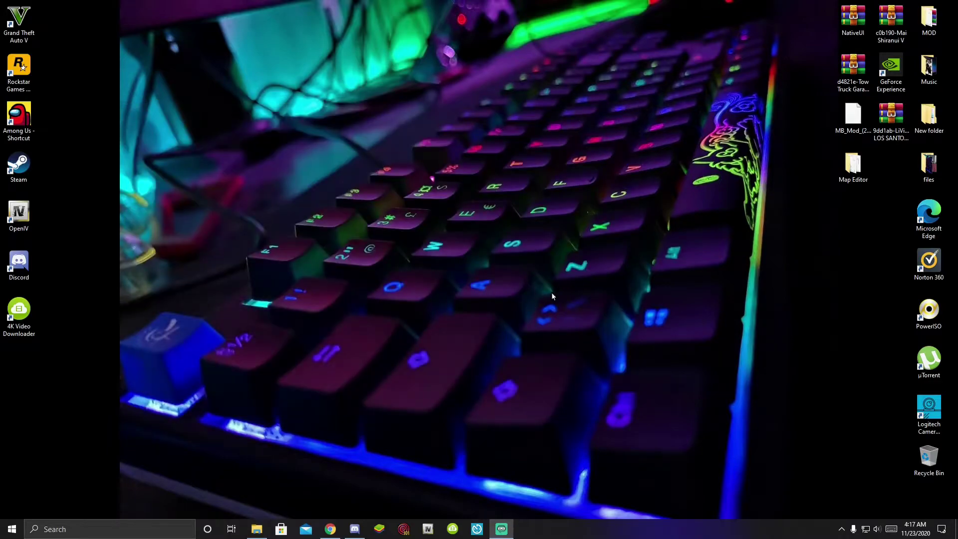
left_click(428, 530)
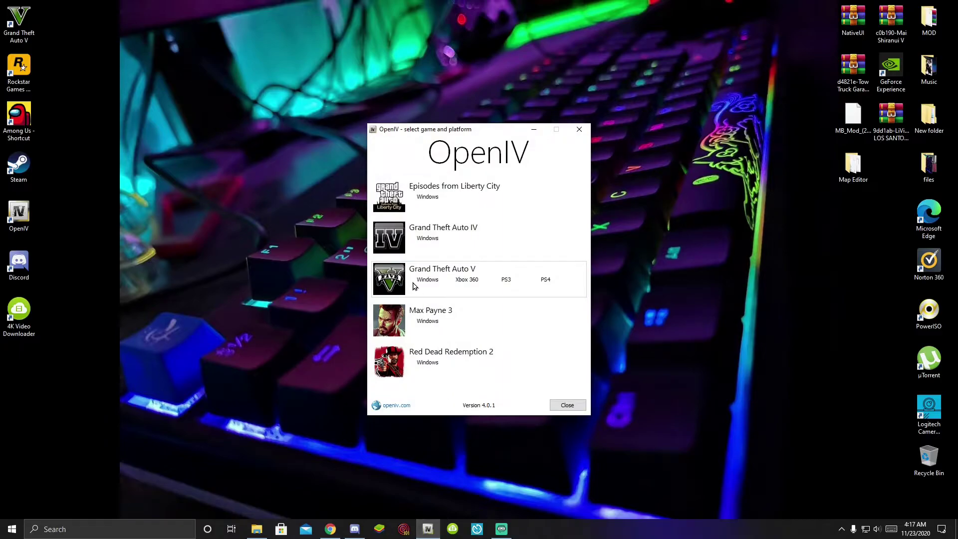
- Open the Windows version of Grand Theft Auto V and load MB_Mod_(2.2.2).oiv from the desktop into the Package Installer
left_click(432, 282)
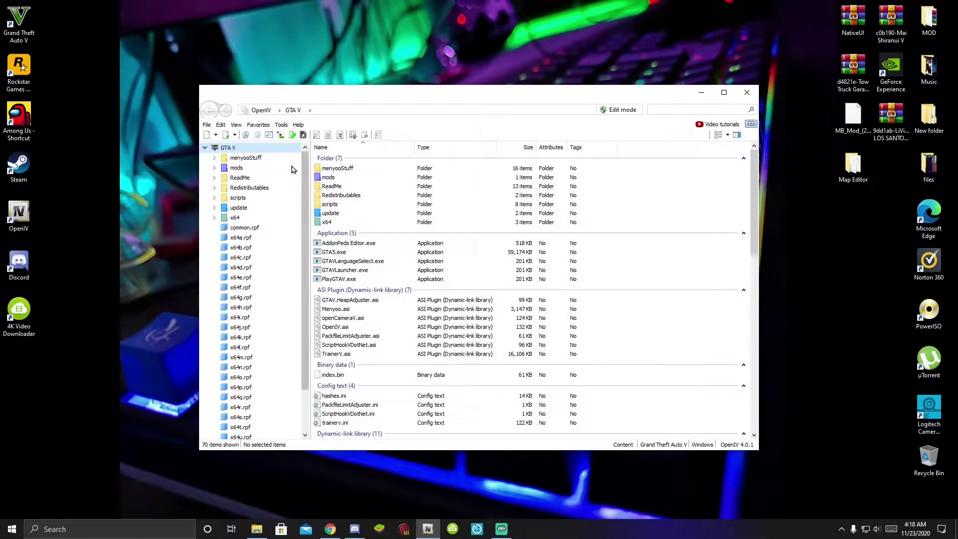
left_click(281, 125)
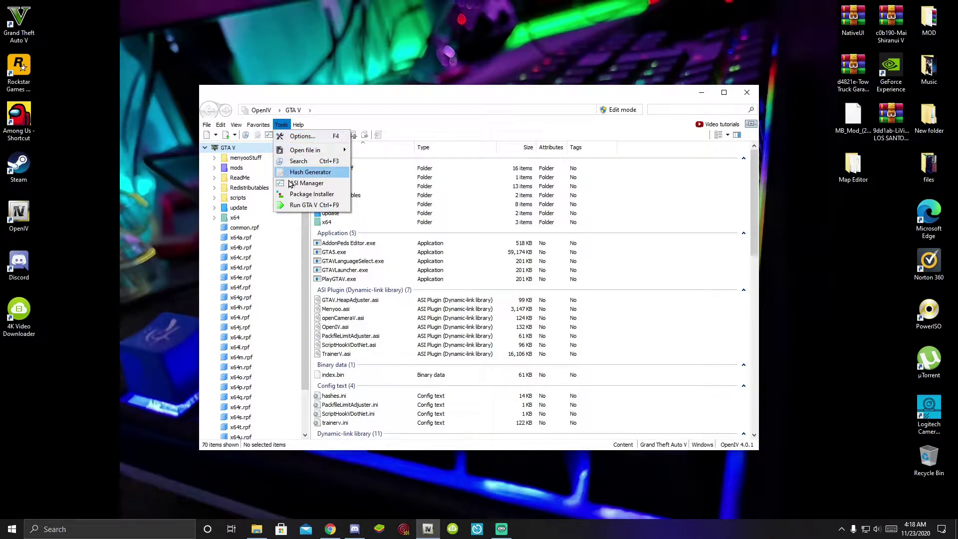
left_click(320, 197)
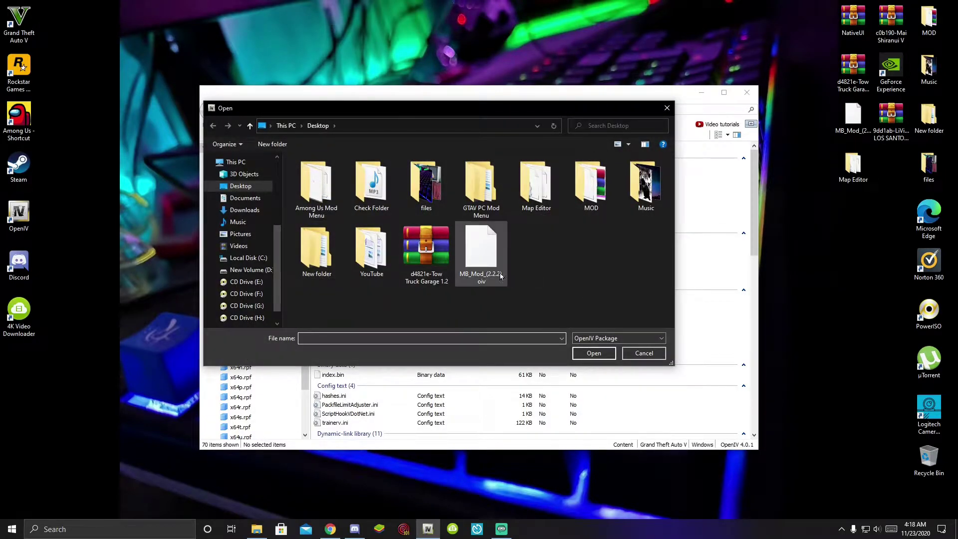
left_click(483, 253)
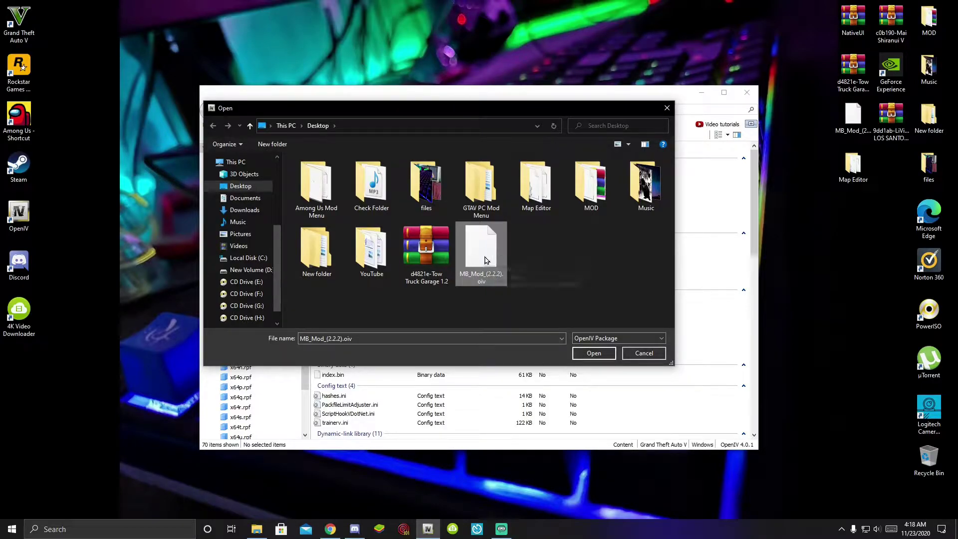
left_click(595, 354)
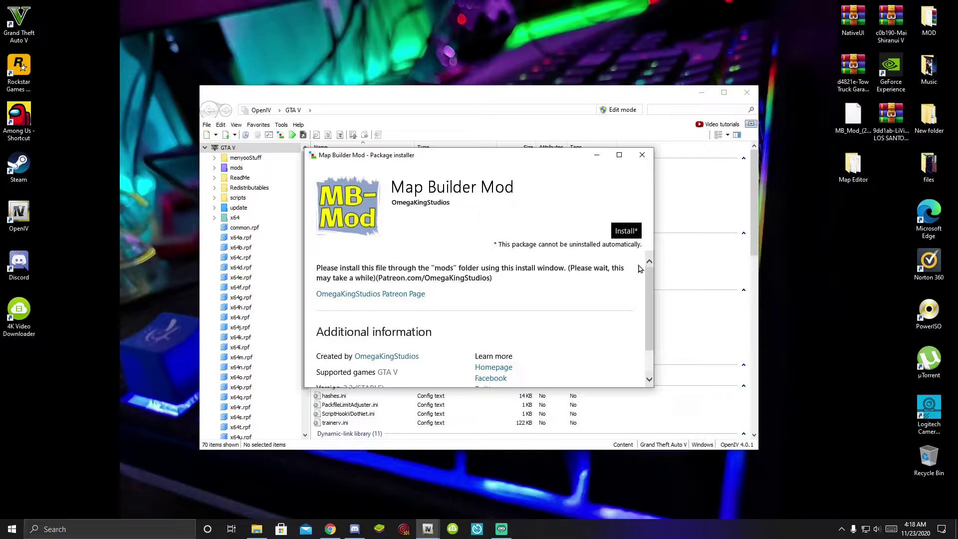
- Install the Map Builder Mod package into the "mods" folder, confirm the installation, and close the installer and OpenIV
left_click(626, 230)
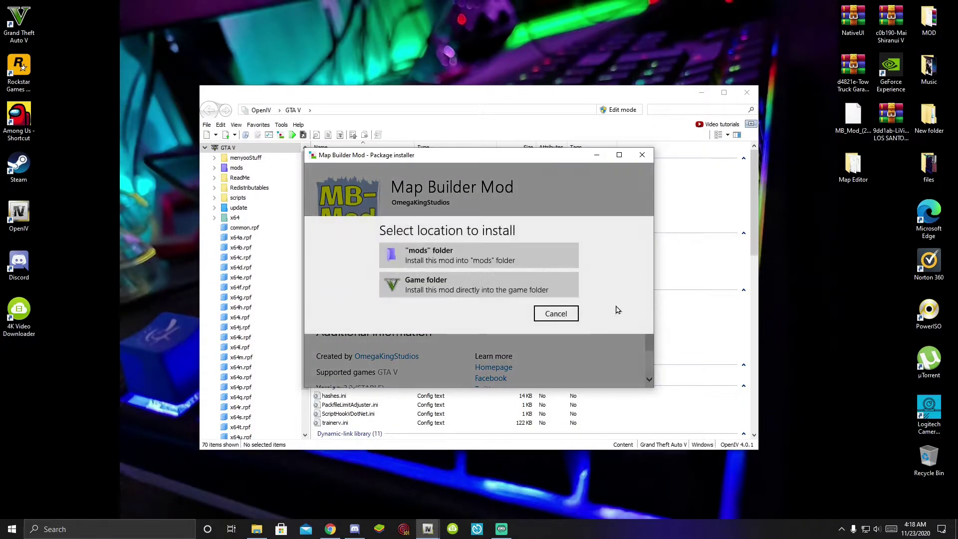
left_click(435, 258)
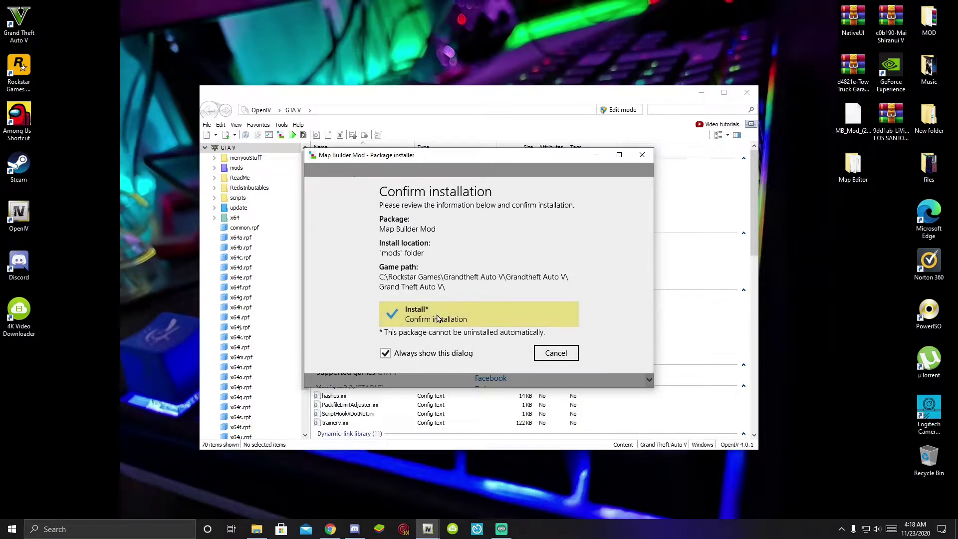
left_click(459, 319)
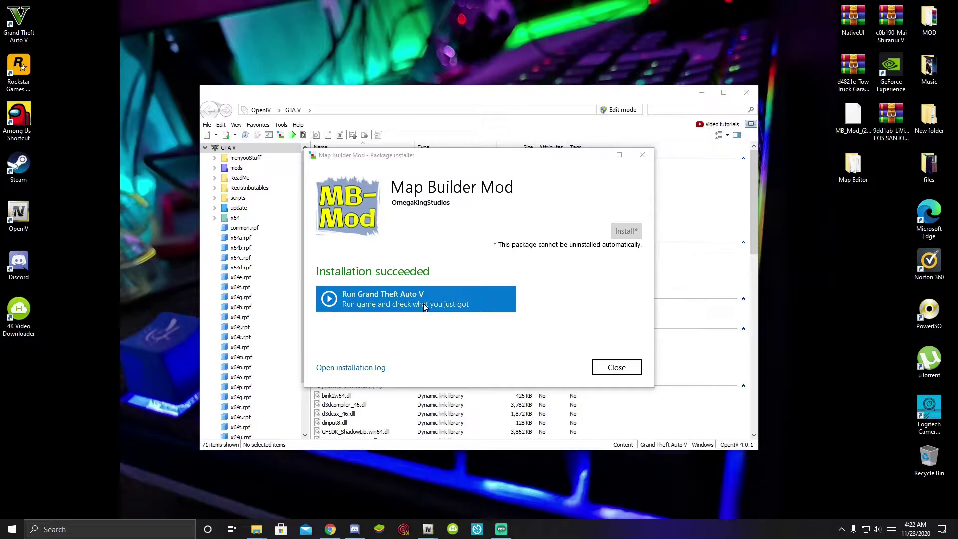
left_click(628, 368)
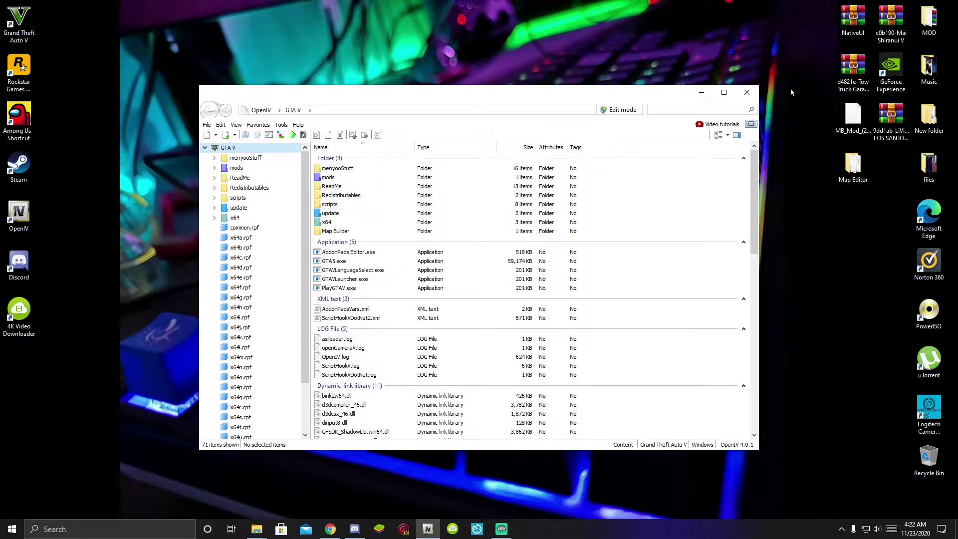
left_click(748, 93)
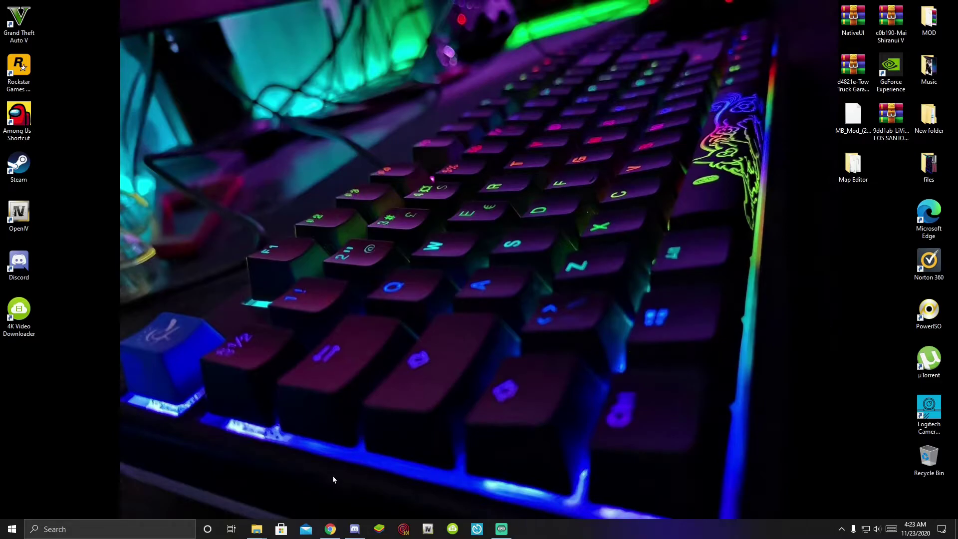
- Glance at the Tow Truck Garage download page in Chrome, minimise it, and open the Grand Theft Auto V shortcut's file location
left_click(331, 530)
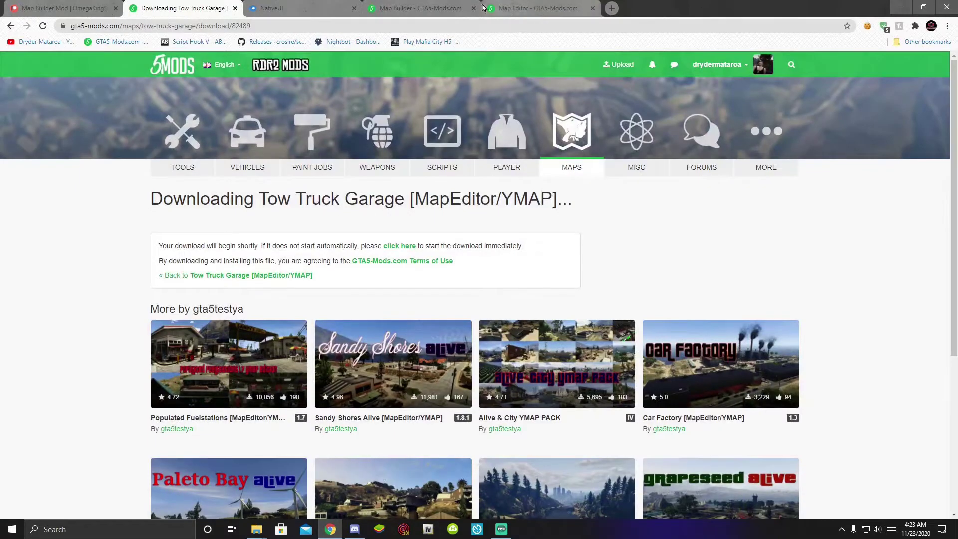
left_click(901, 7)
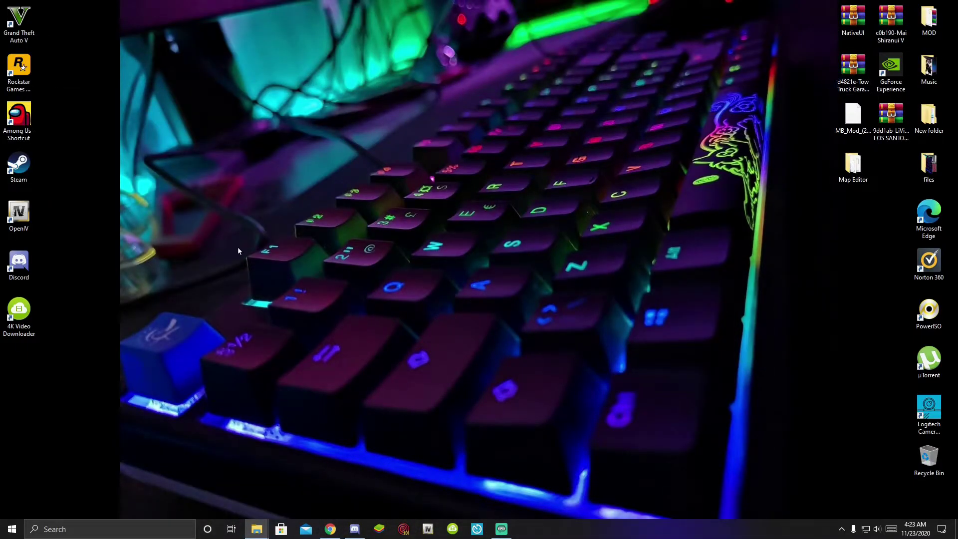
right_click(19, 20)
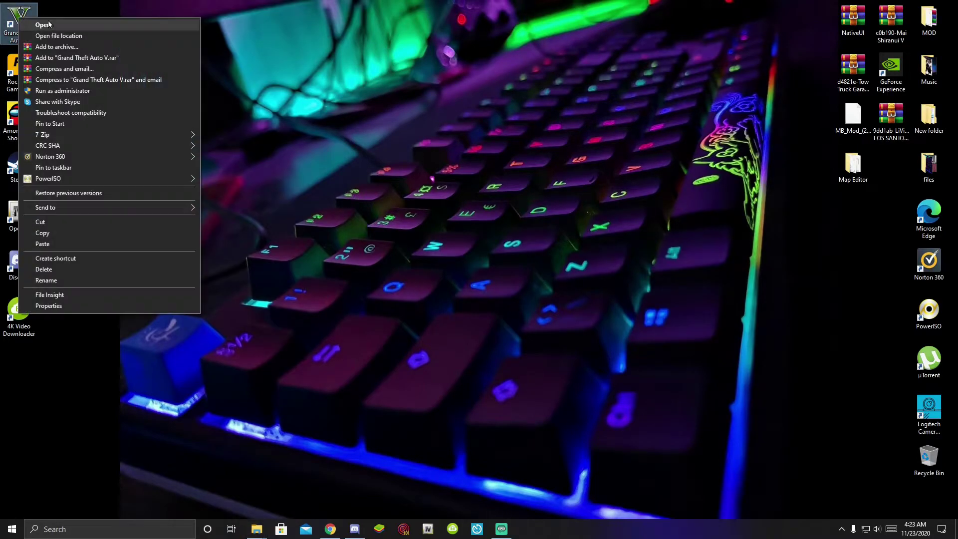
left_click(55, 39)
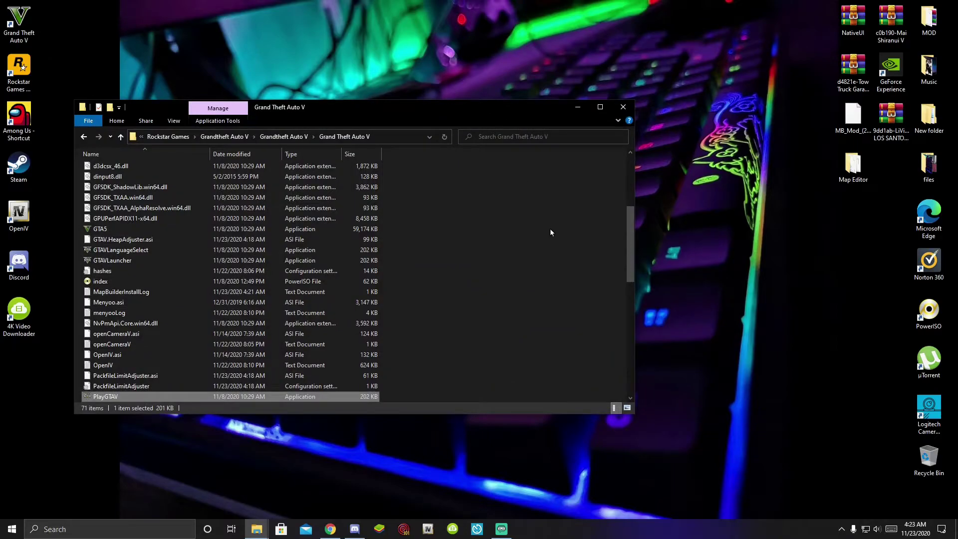
scroll(550, 229, "down", 10)
scroll(550, 230, "down", 2)
left_click(524, 290)
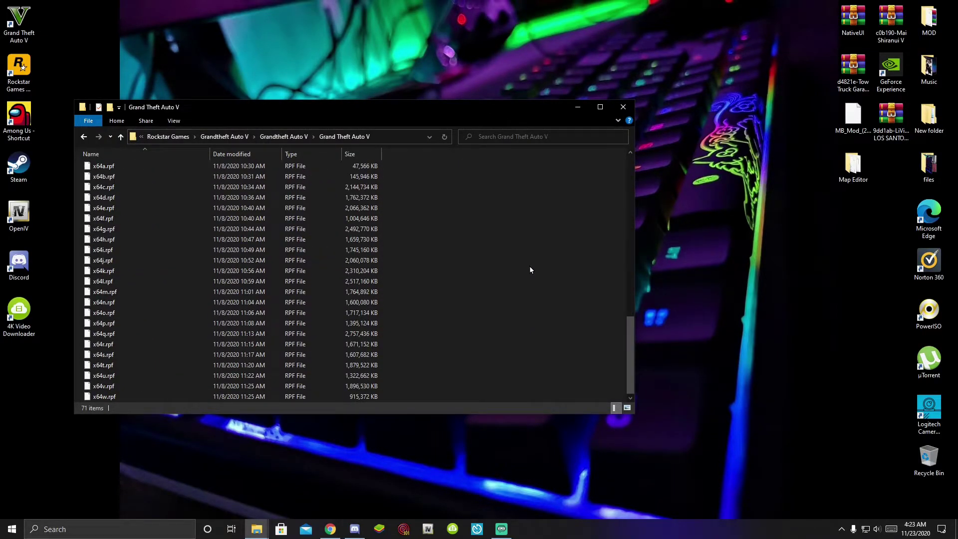
- Open the Tow Truck Garage 1.2 folder inside the desktop's Tow Truck Garage archive and place the archive window beside the game folder
double_click(847, 83)
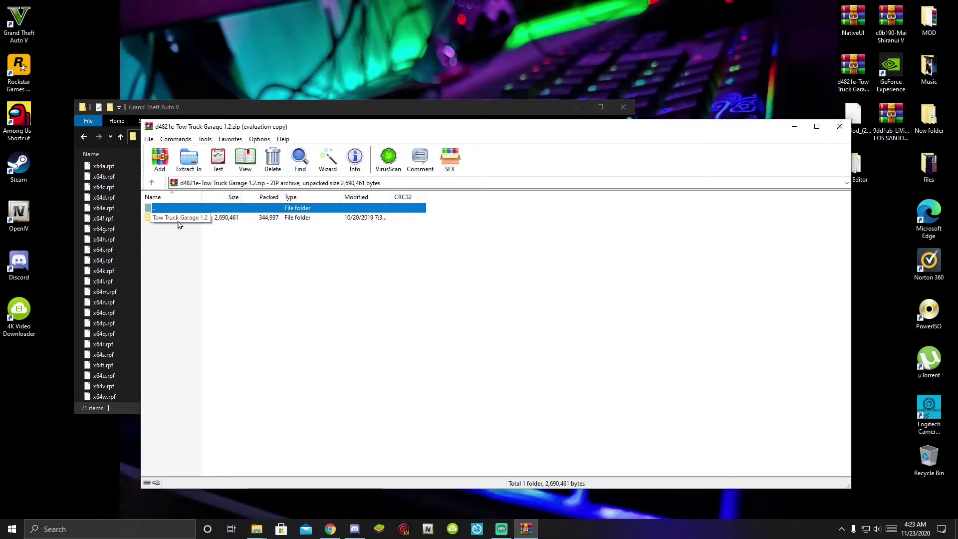
left_click(179, 221)
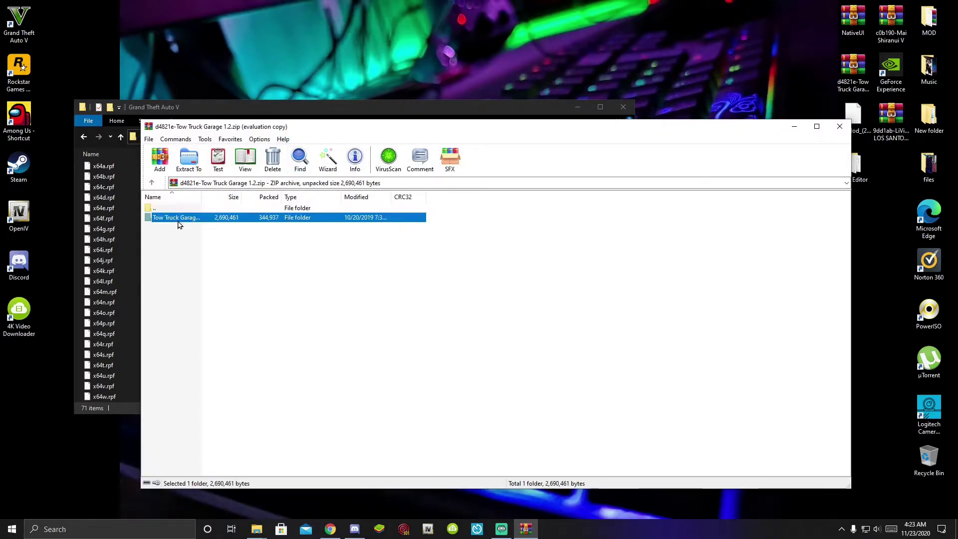
double_click(179, 222)
left_click_drag(175, 127, 694, 112)
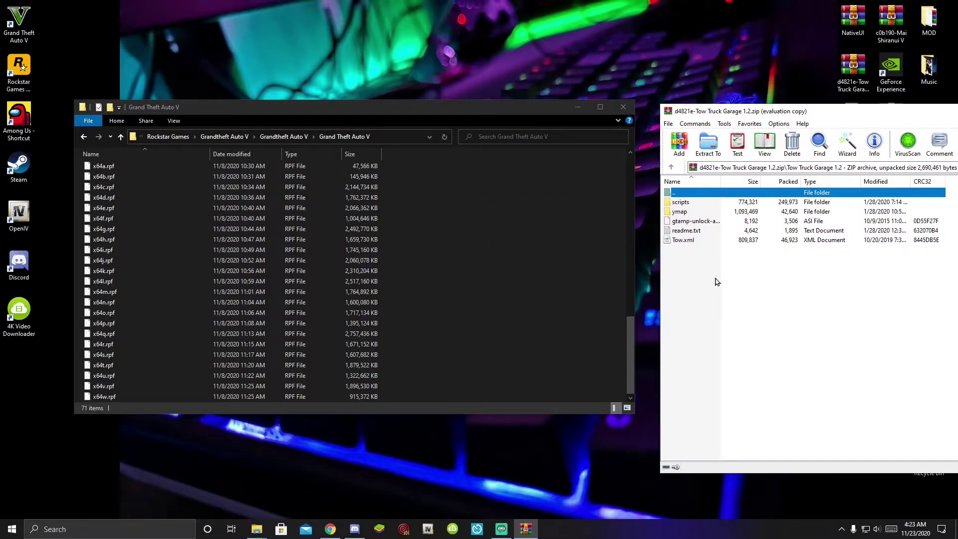
- Extract Tow.xml from the archive into the main Grand Theft Auto V folder and close the archive
left_click(688, 241)
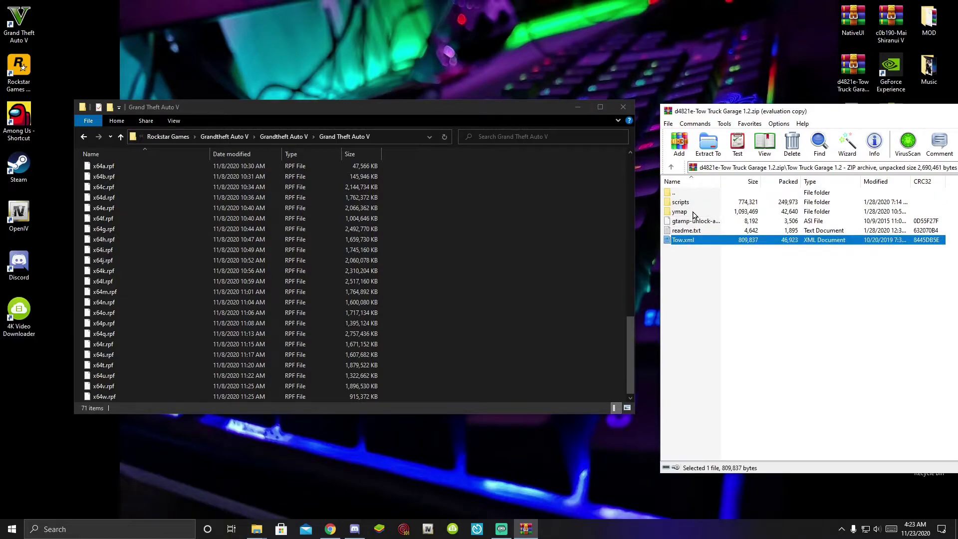
left_click(686, 299)
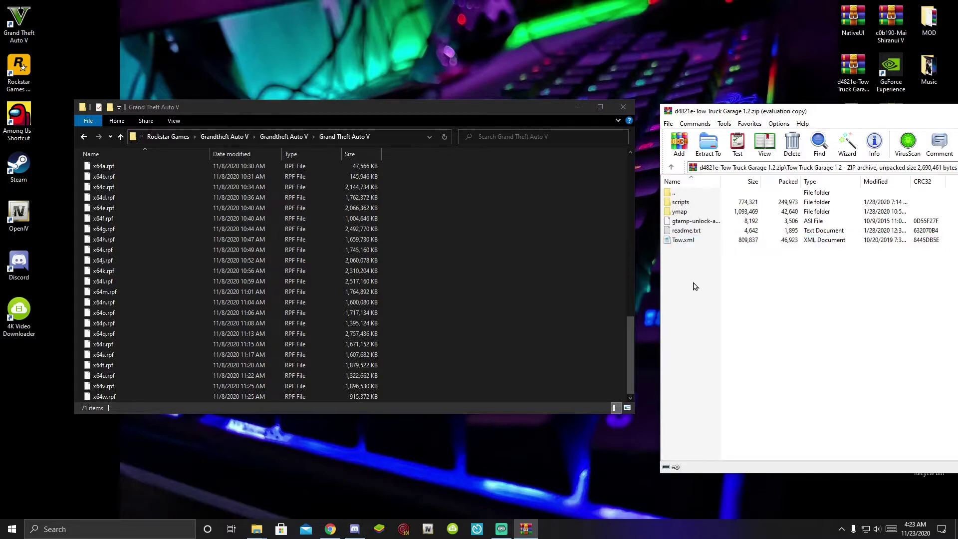
left_click(684, 243)
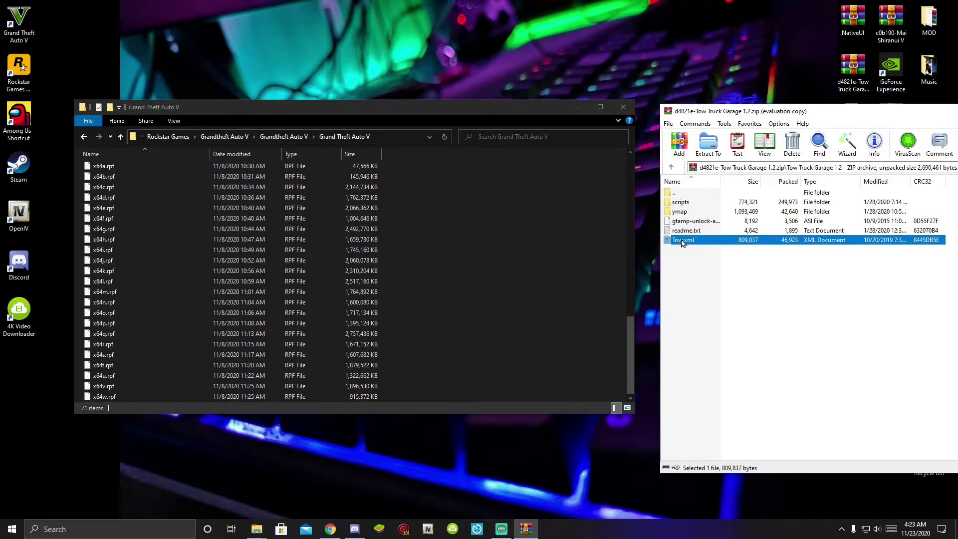
left_click_drag(682, 242, 586, 245)
left_click_drag(467, 282, 467, 282)
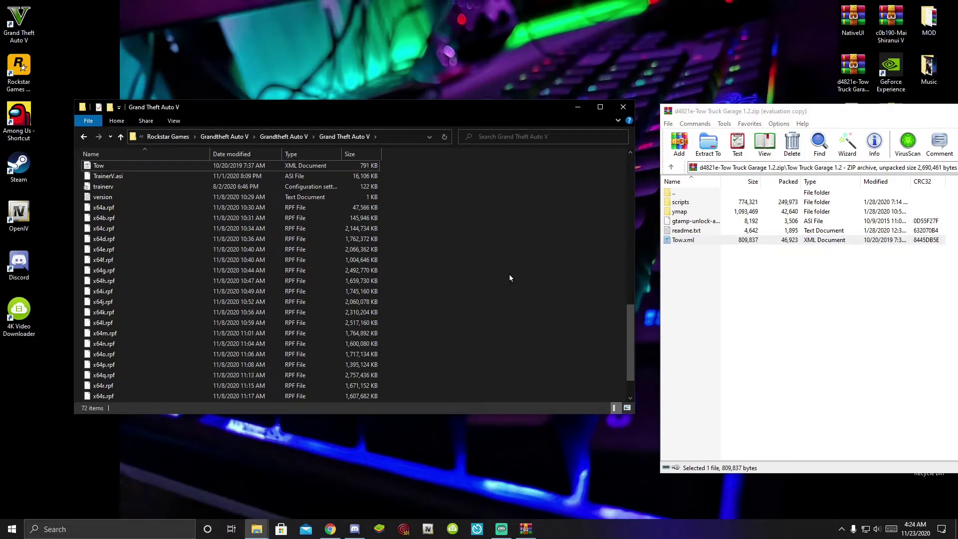
left_click_drag(748, 109, 155, 126)
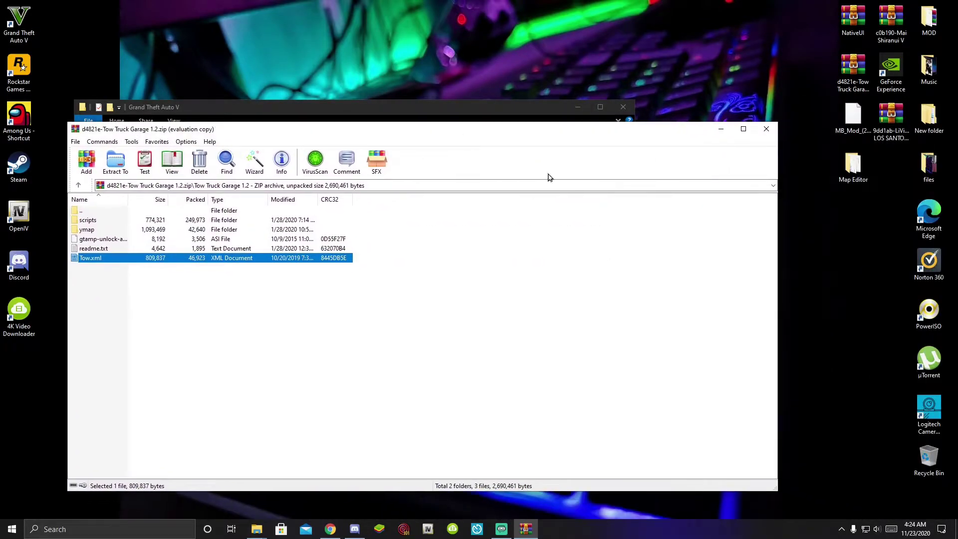
left_click(767, 130)
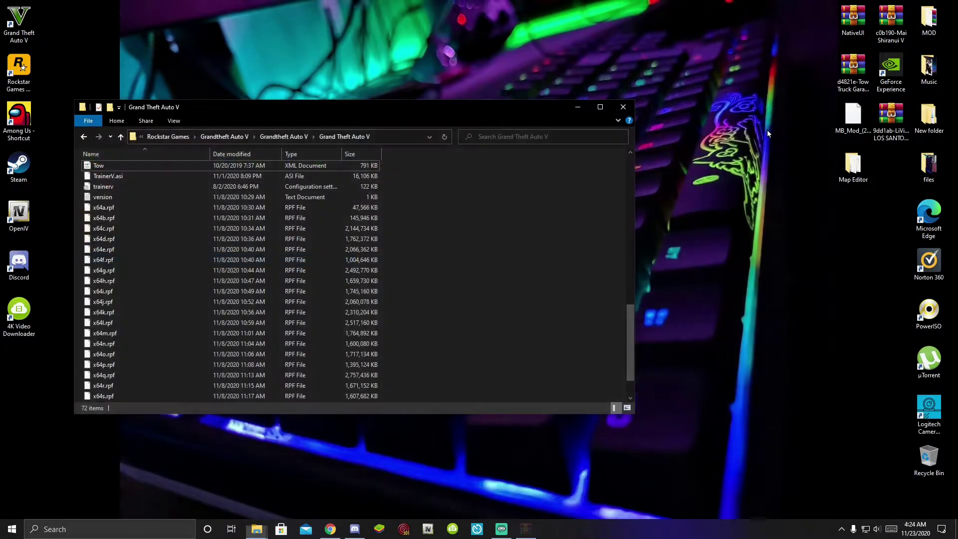
- Refresh and close the Grand Theft Auto V folder, refresh the desktop, and launch the game
right_click(488, 213)
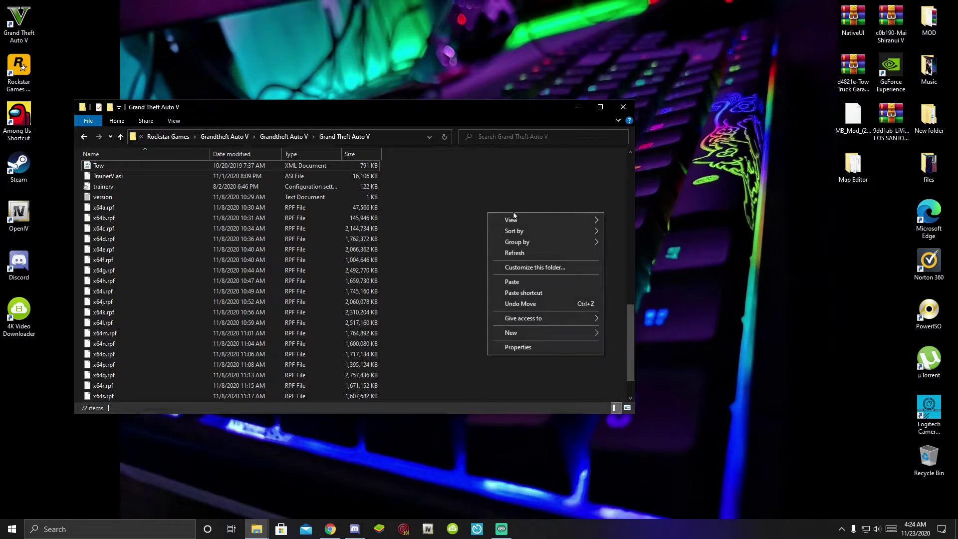
left_click(519, 253)
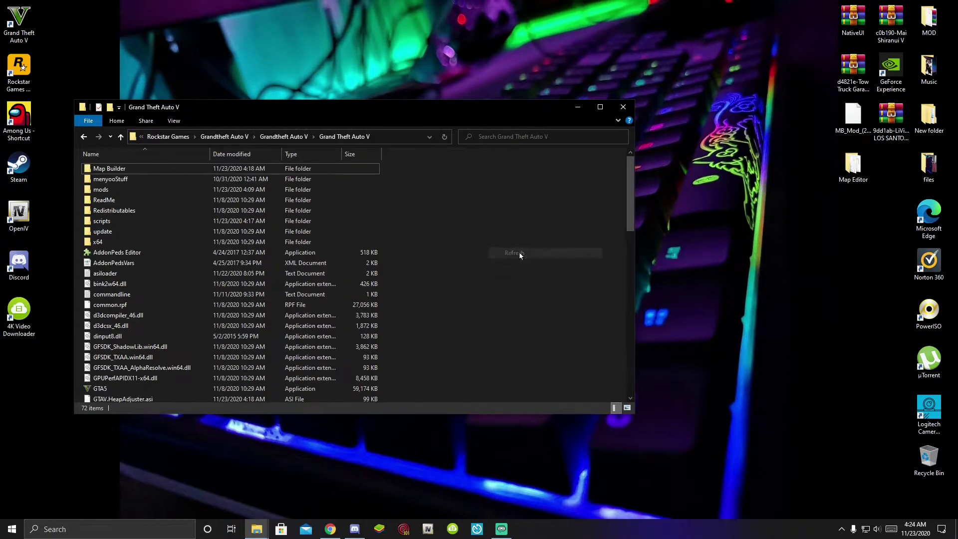
left_click(623, 107)
right_click(584, 135)
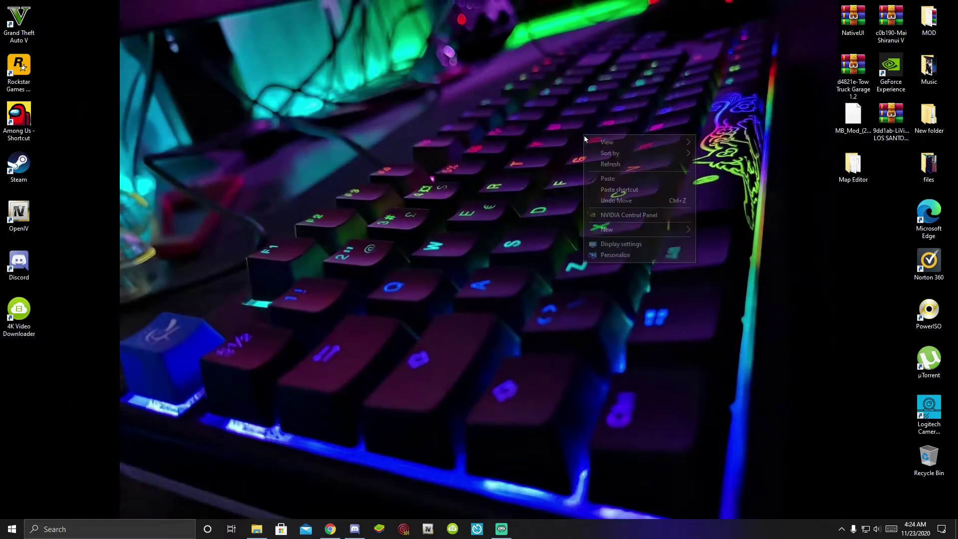
left_click(618, 164)
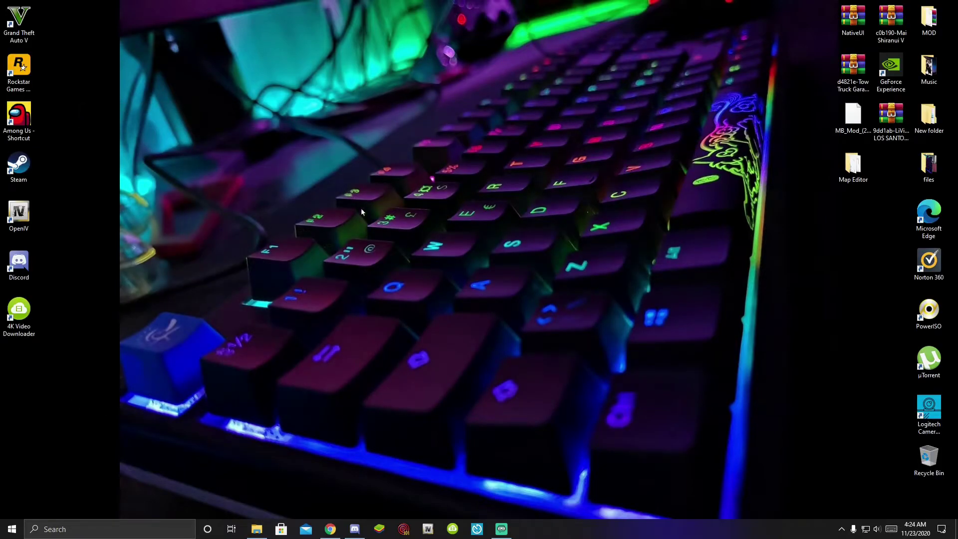
double_click(18, 22)
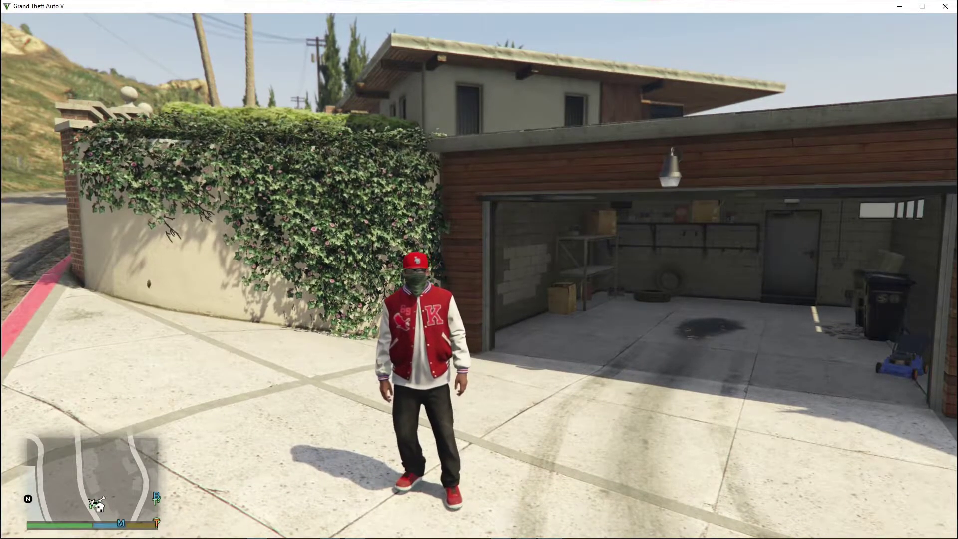
- Bring up Map Editor's main menu in the game and look through its options down to Create Map for External Mod
key("F7")
key("Down")
key("Down")
key("Down")
key("Down")
key("Down")
key("Down")
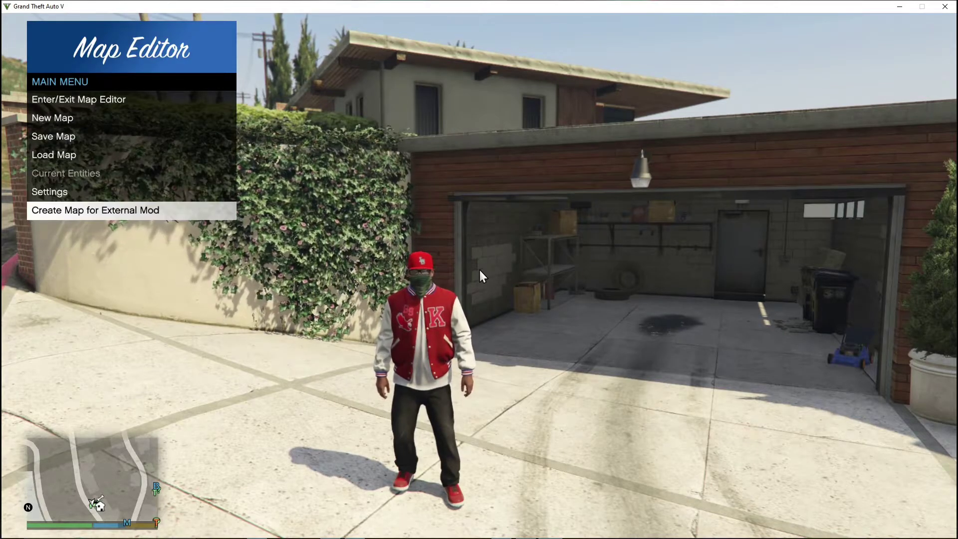
key("Up")
key("Up")
key("Up")
key("Up")
key("Up")
- Load Tow.xml from the Grand Theft Auto V folder with Map Editor's Load Map option, using the File Chooser
key("Down")
key("Down")
key("Down")
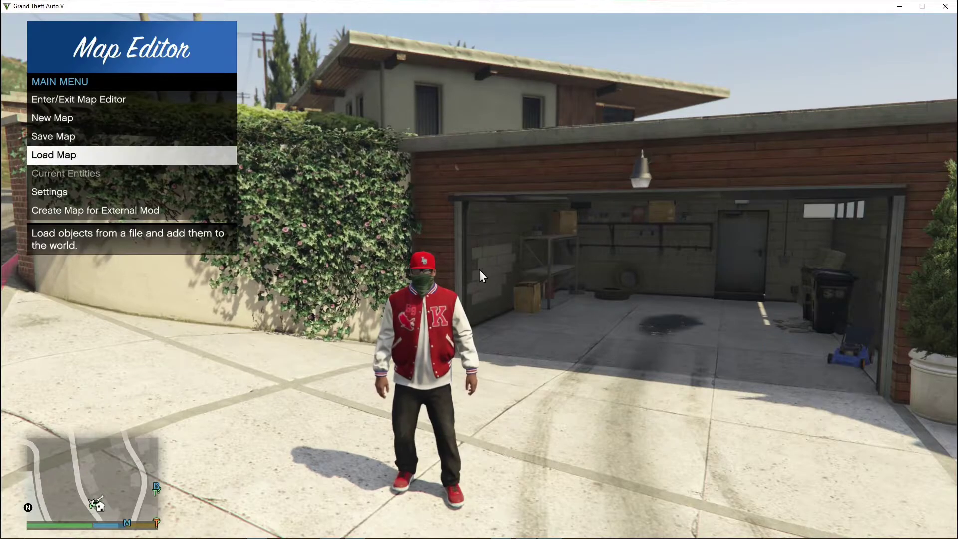
key("Return")
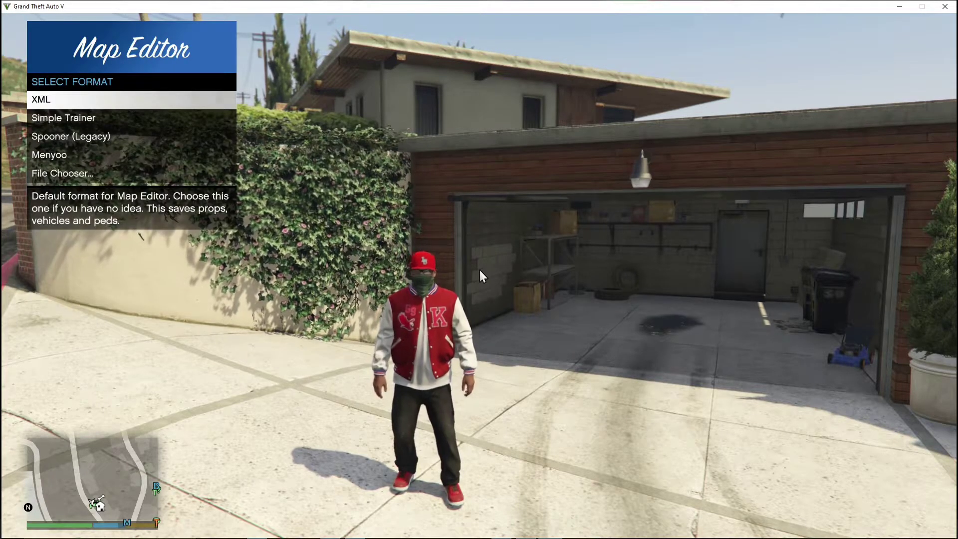
key("Up")
key("Return")
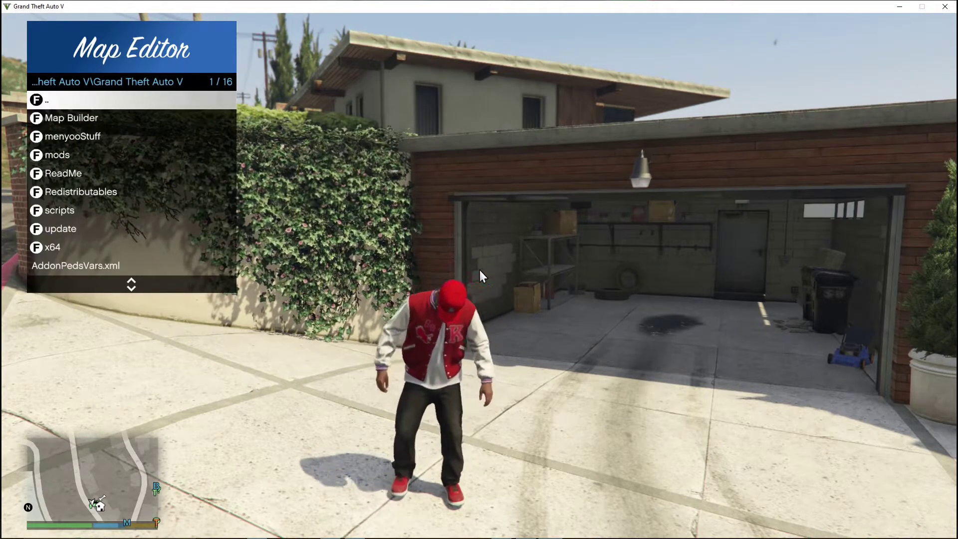
key("Up")
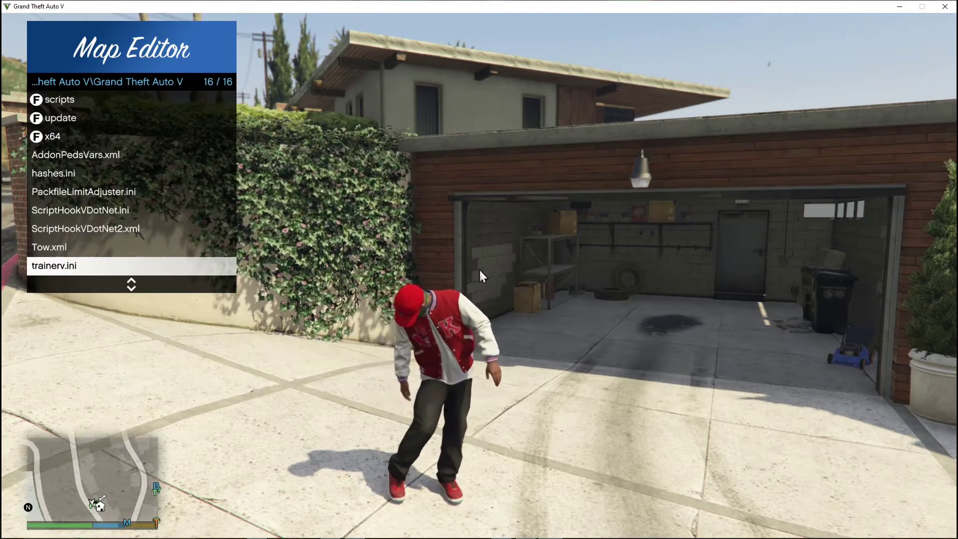
key("Up")
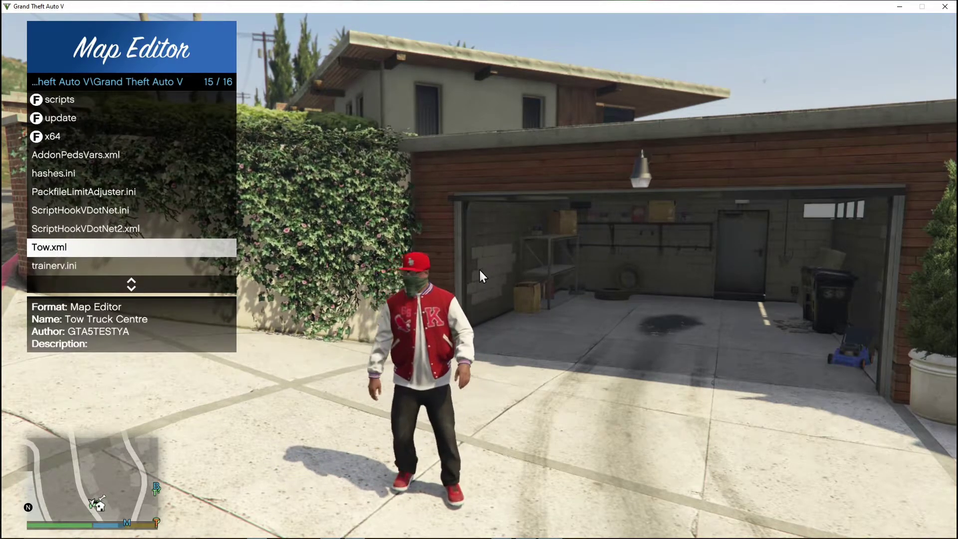
key("Return")
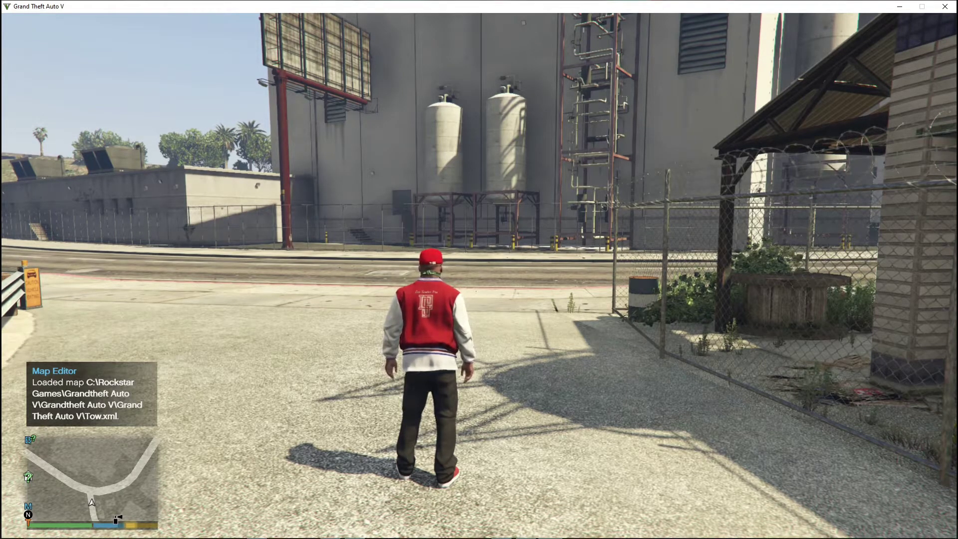
- Walk the character forward across the fenced lot towards the road
key("w")
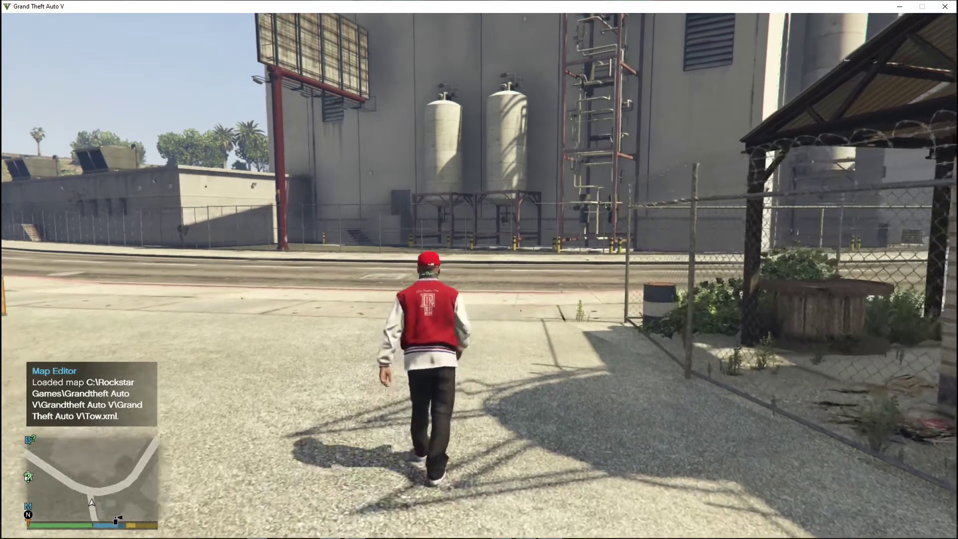
key("w")
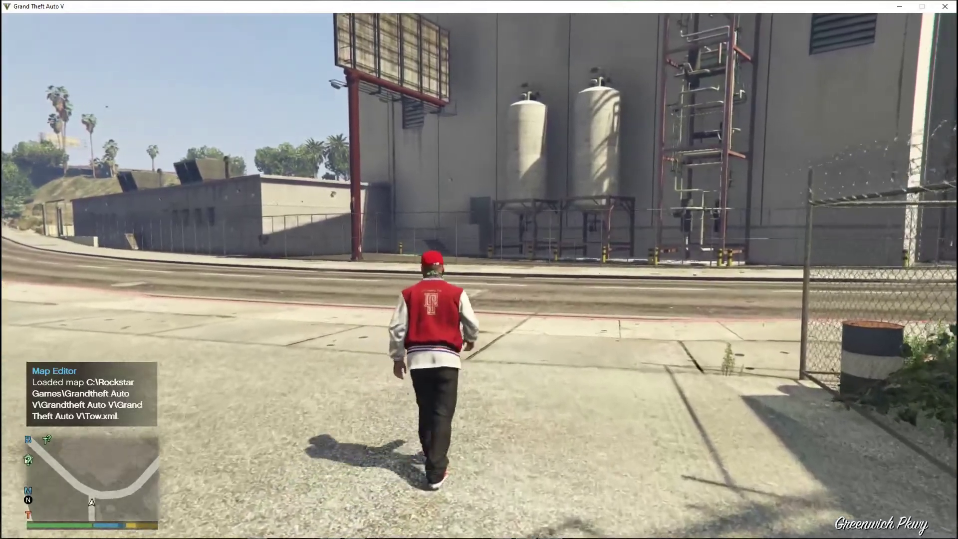
key("w")
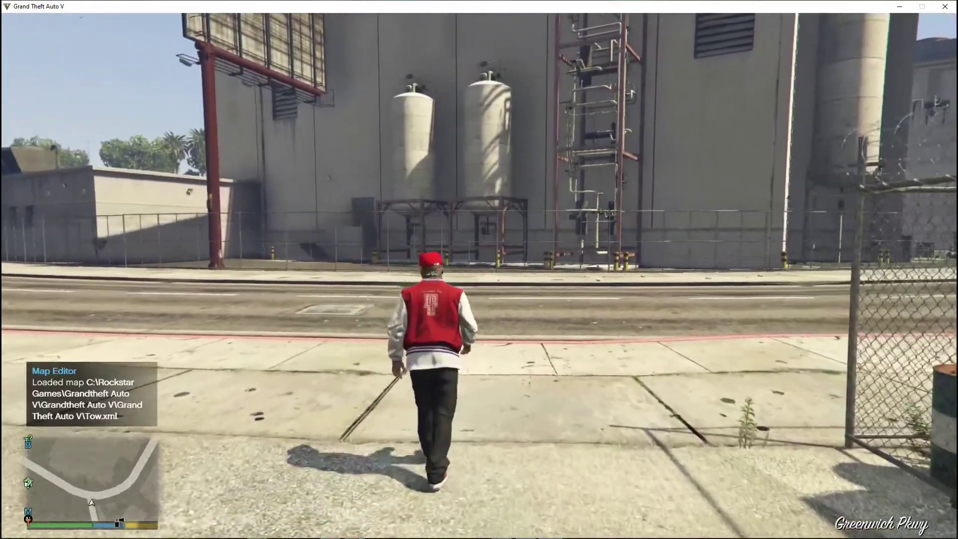